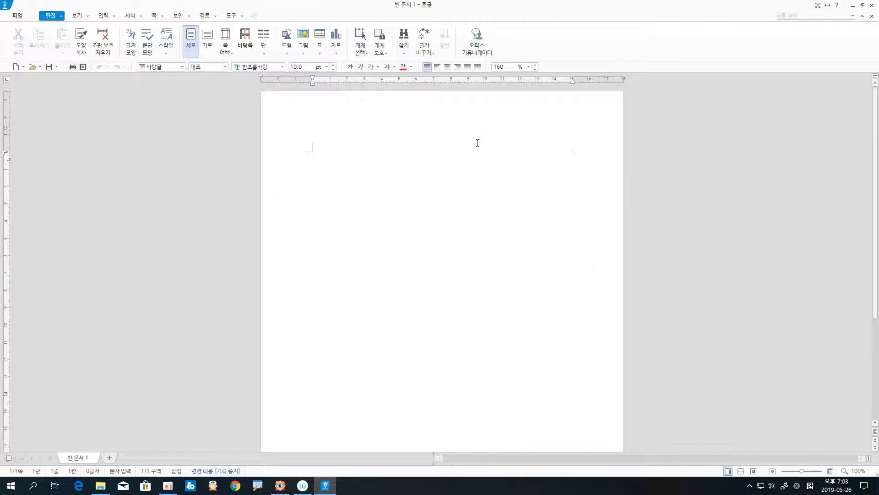
Open the document start assistant and go to its online template download page.
left_click(16, 18)
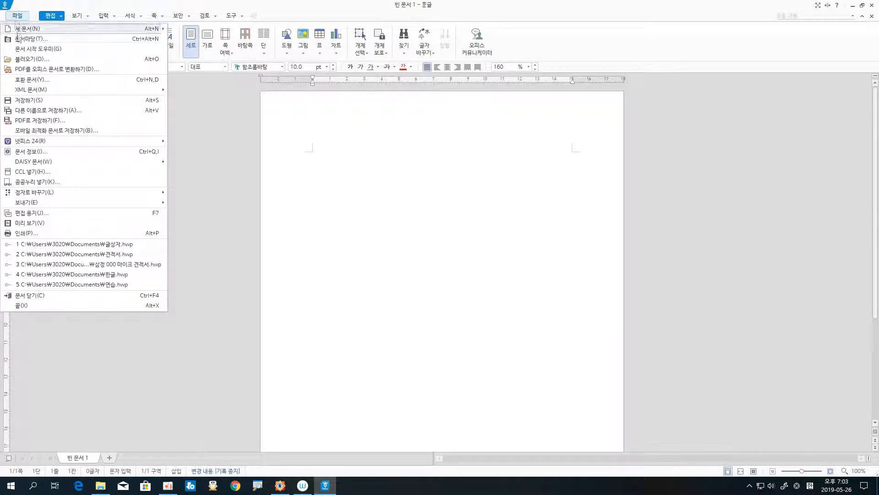
left_click(22, 49)
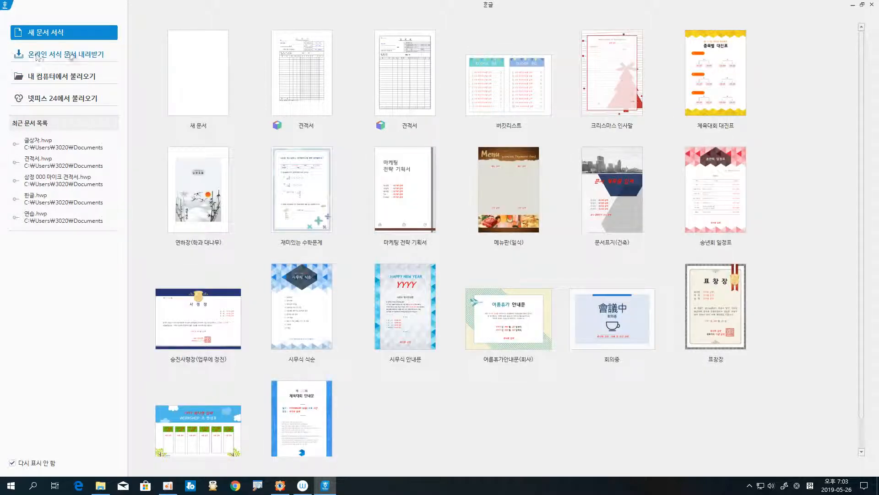
left_click(84, 55)
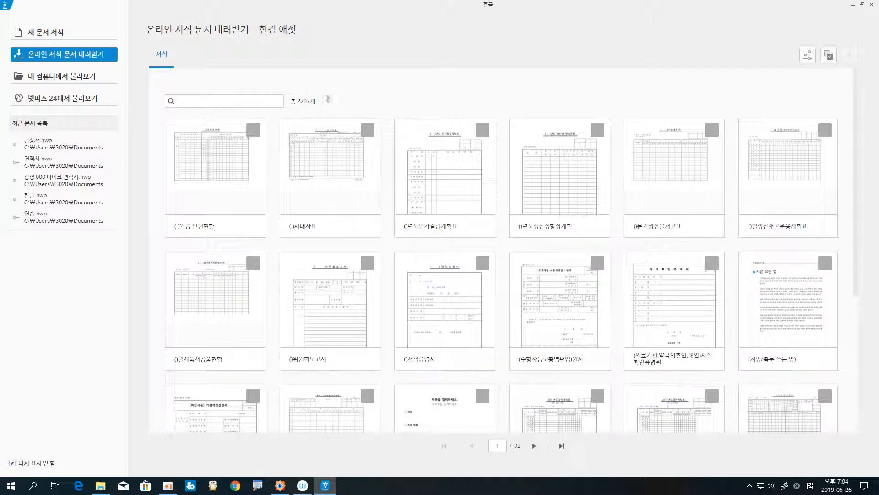
Search the online document templates for 견적서.
left_click(228, 101)
key("Hangul")
type("견적서")
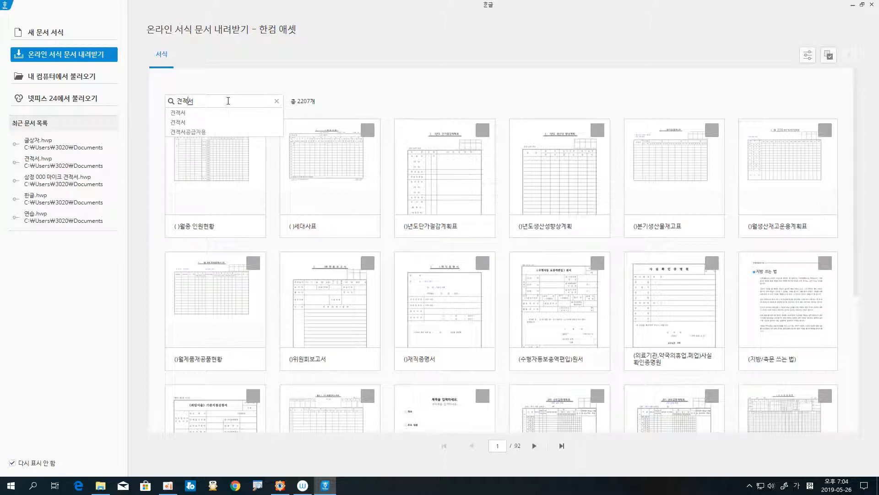
key("Return")
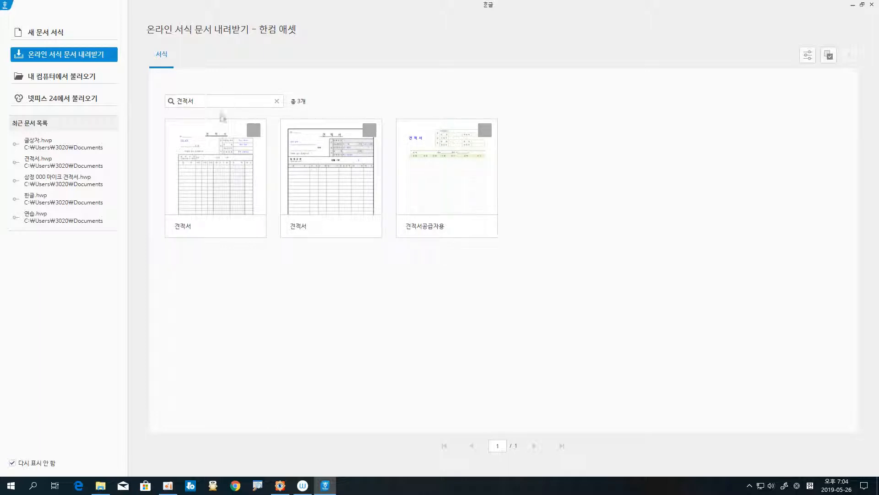
Preview each of the two 견적서 templates and the 견적서공급자용 template, closing every preview.
mouse_move(219, 124)
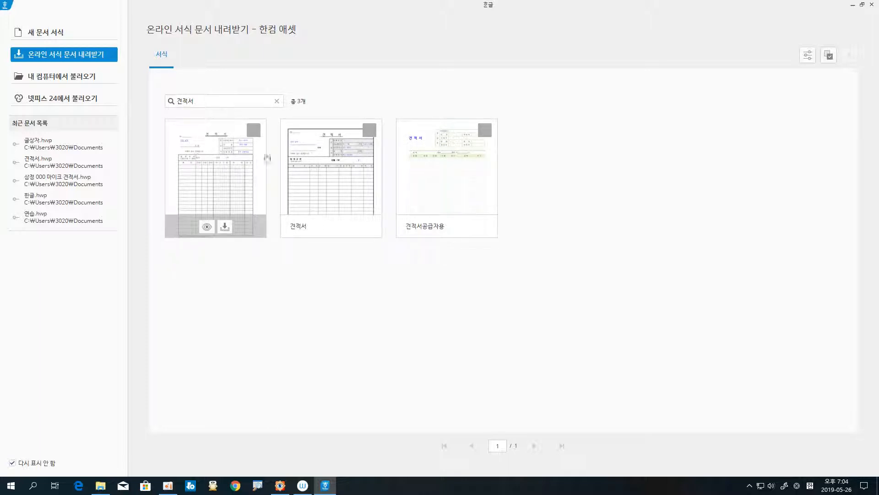
left_click(206, 228)
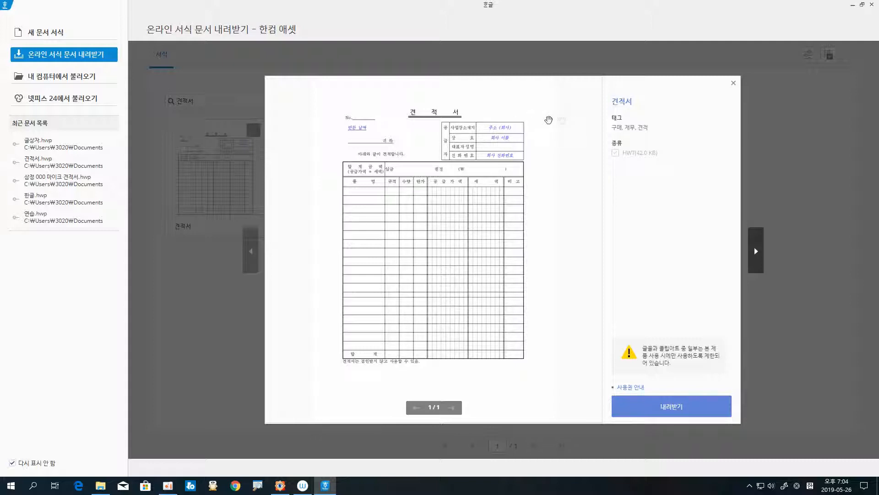
left_click(734, 85)
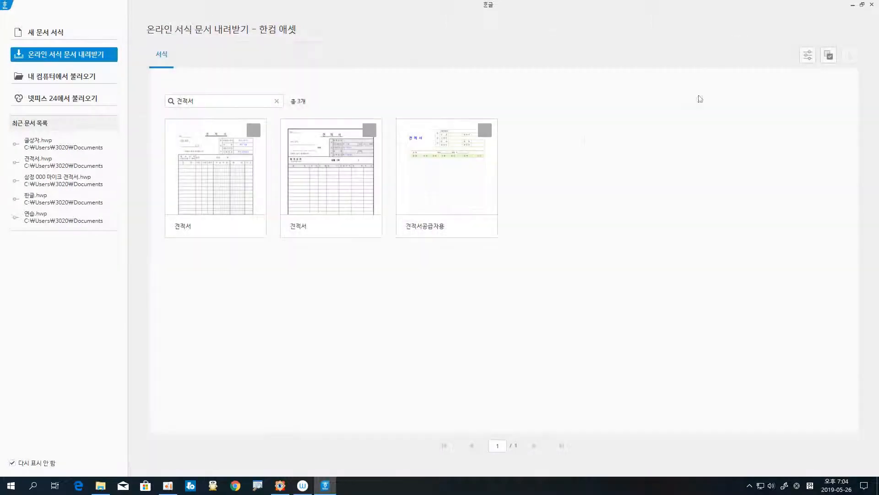
mouse_move(324, 181)
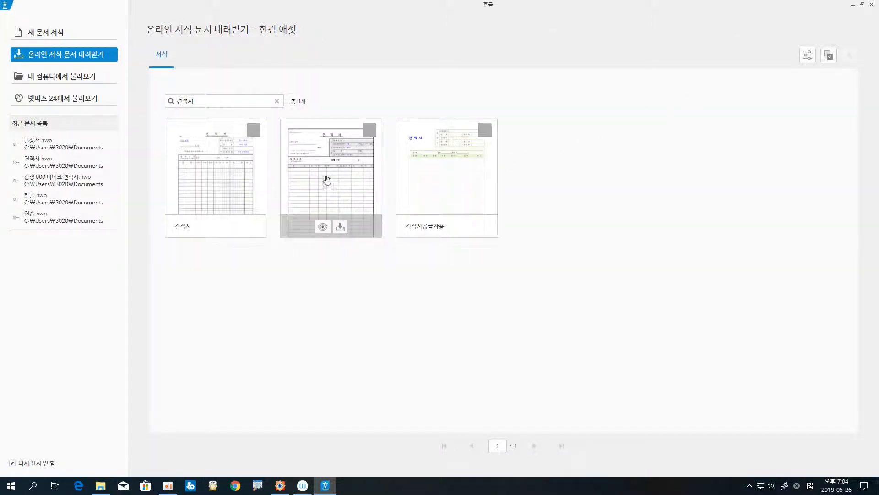
left_click(322, 228)
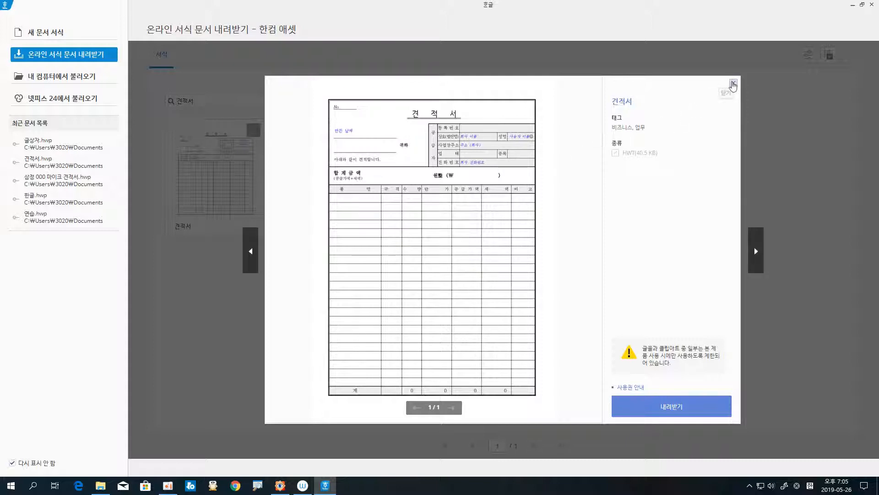
left_click(732, 83)
mouse_move(428, 188)
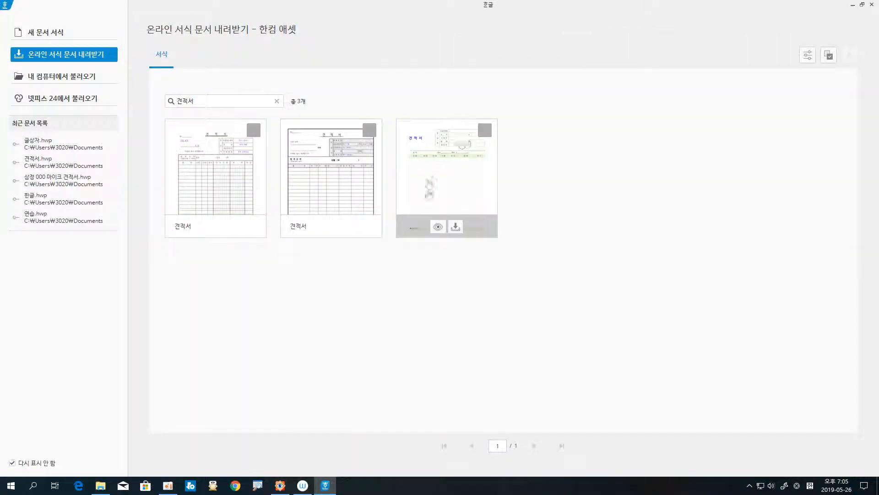
left_click(437, 226)
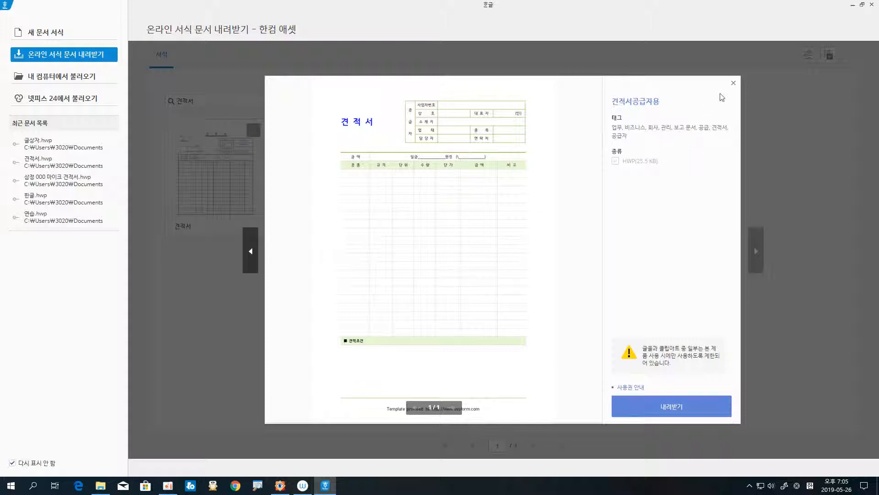
left_click(732, 87)
Download the second 견적서 template, the one with the thick outer border, and open it as the document.
mouse_move(333, 158)
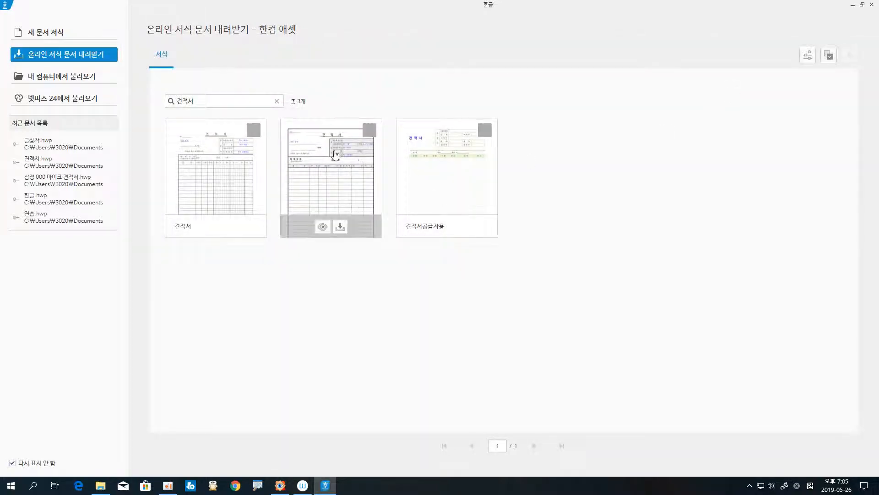
left_click(340, 227)
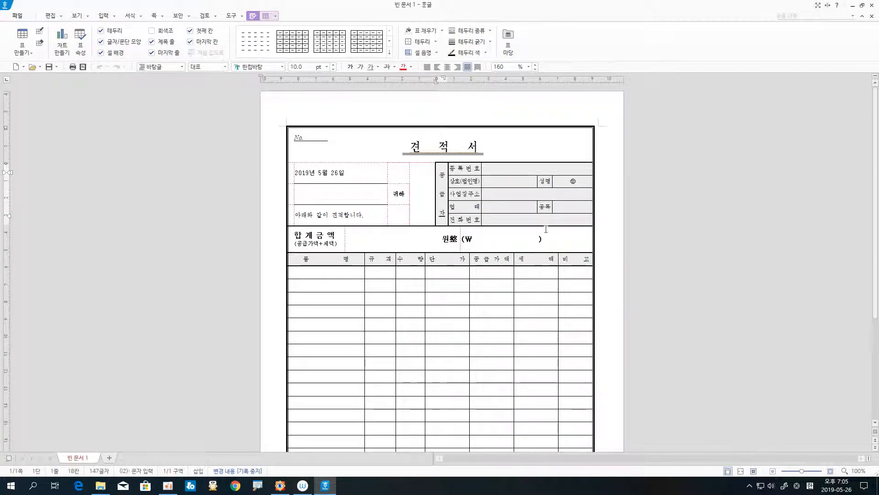
Enter the supplier's business registration number in the 등록번호 field of the 견적서 form.
scroll(517, 217, "down", 2)
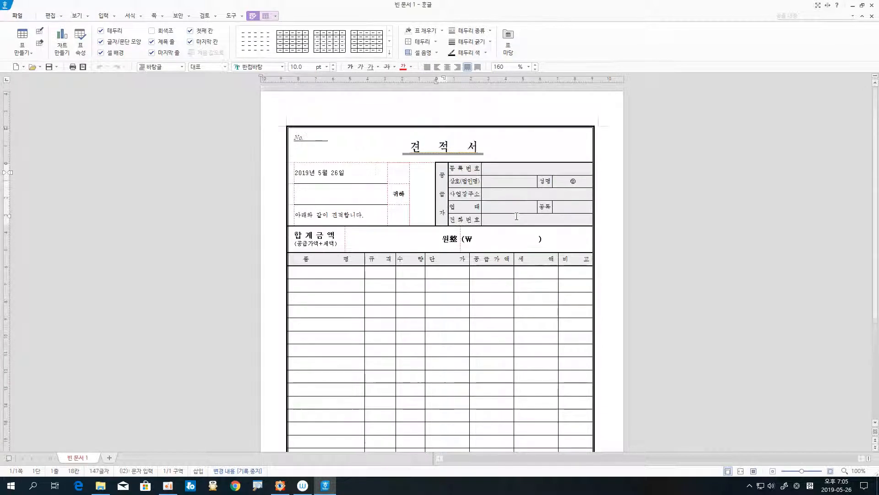
scroll(516, 216, "down", 2)
scroll(517, 216, "down", 2)
scroll(517, 216, "up", 4)
scroll(516, 216, "up", 1)
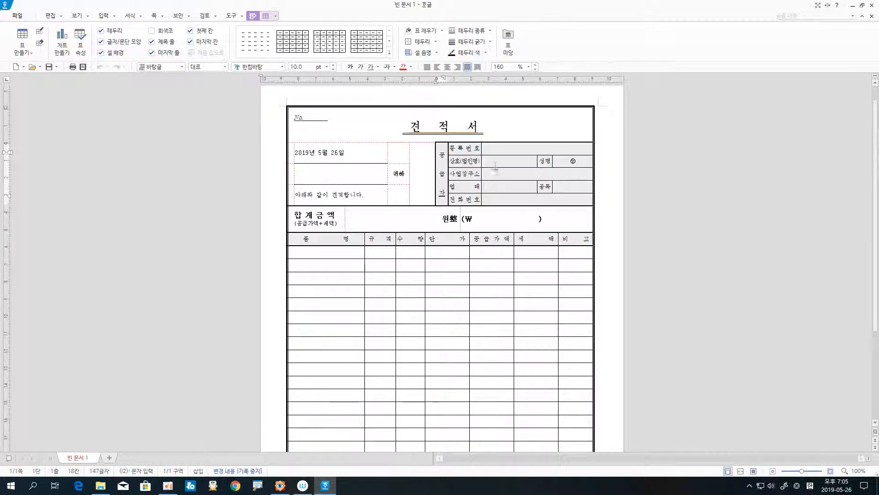
left_click(498, 148)
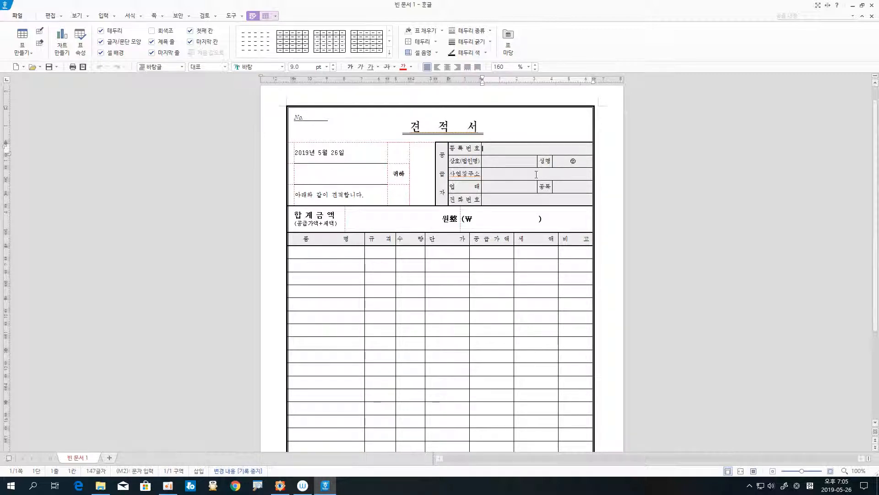
type("000-00-000000")
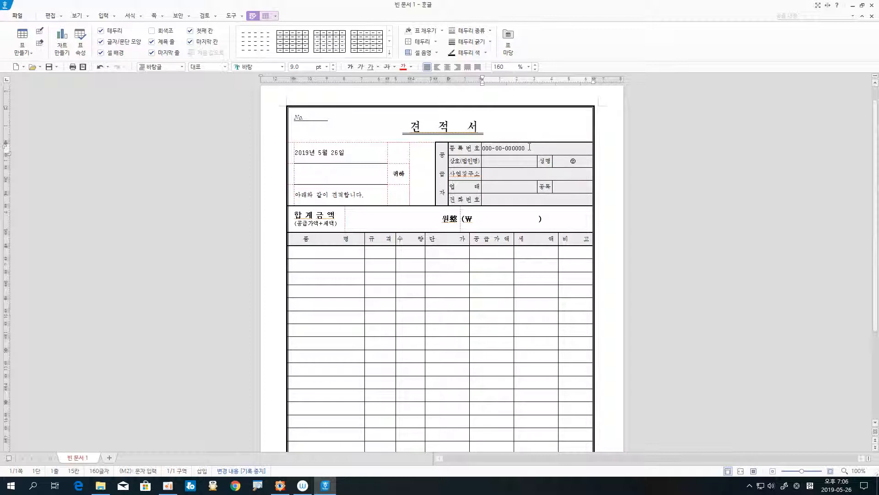
left_click_drag(528, 147, 484, 150)
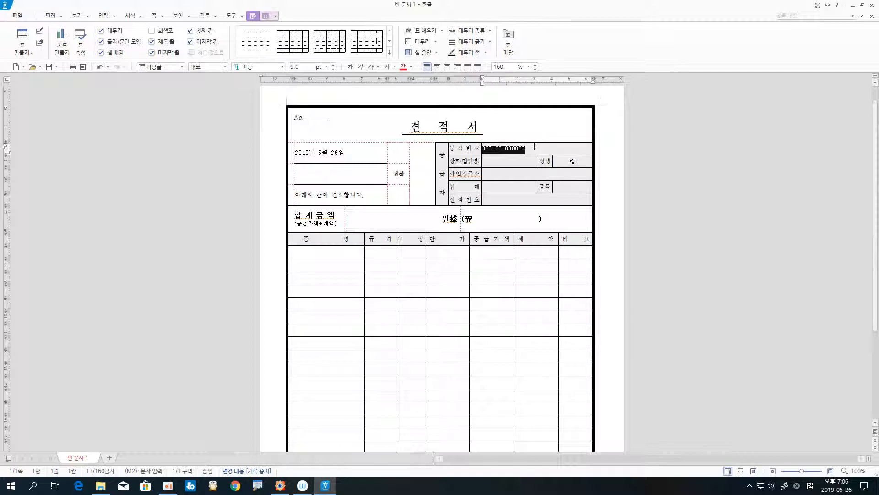
left_click(535, 147)
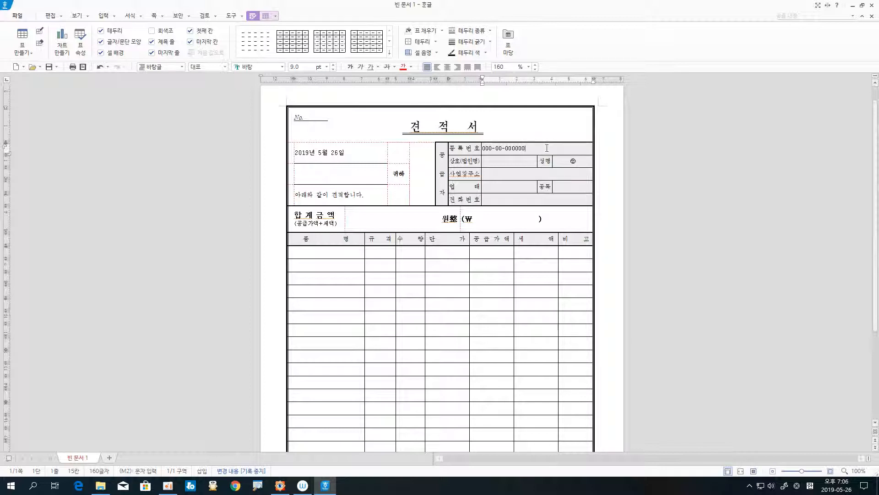
double_click(547, 148)
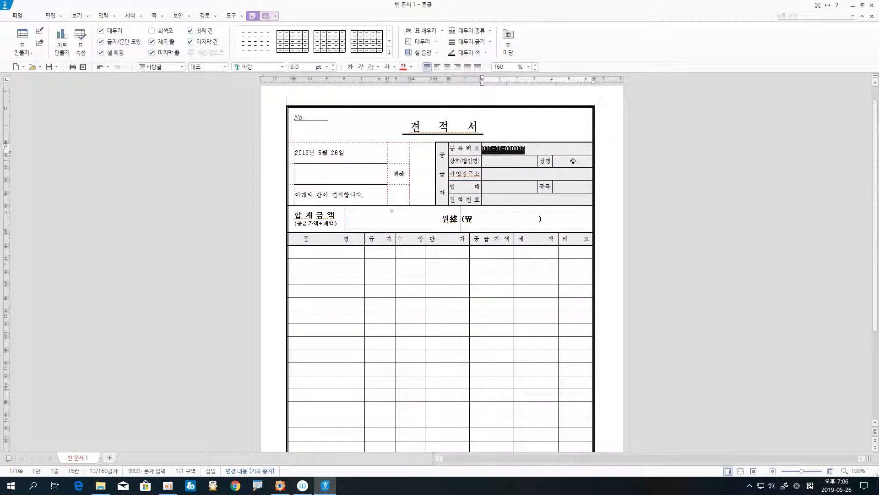
mouse_move(363, 217)
left_mouse_down()
mouse_move(351, 226)
mouse_move(362, 242)
mouse_move(402, 220)
left_mouse_up()
mouse_move(410, 207)
left_mouse_down()
mouse_move(409, 245)
mouse_move(439, 226)
left_mouse_up()
left_click_drag(431, 217, 430, 238)
mouse_move(460, 207)
left_mouse_down()
mouse_move(451, 245)
mouse_move(474, 243)
mouse_move(451, 229)
left_mouse_up()
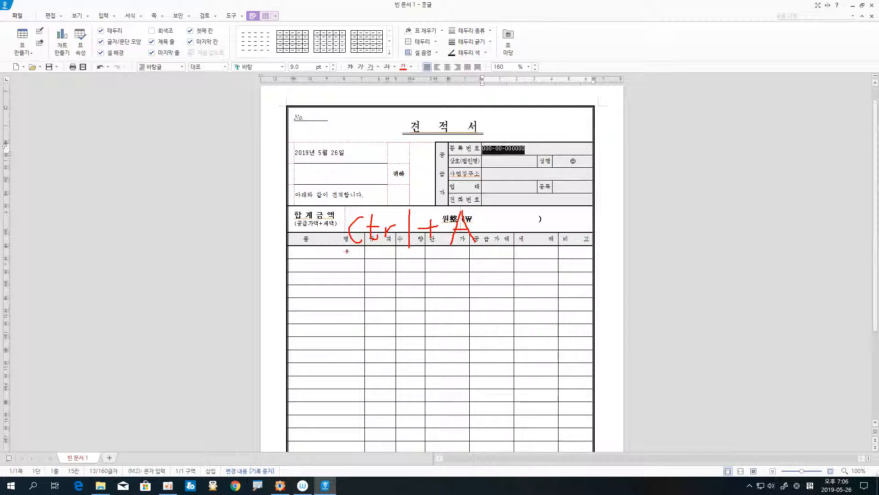
left_click_drag(346, 250, 472, 244)
key("Escape")
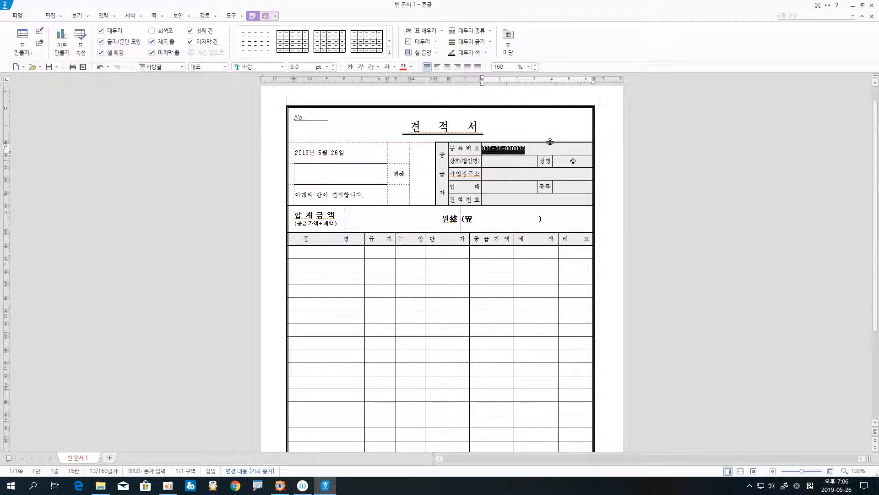
left_click(542, 148)
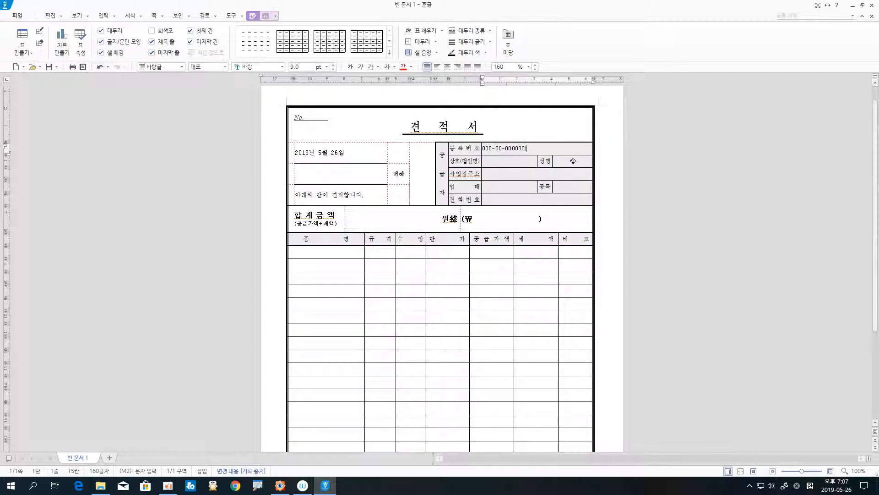
left_click_drag(529, 147, 482, 149)
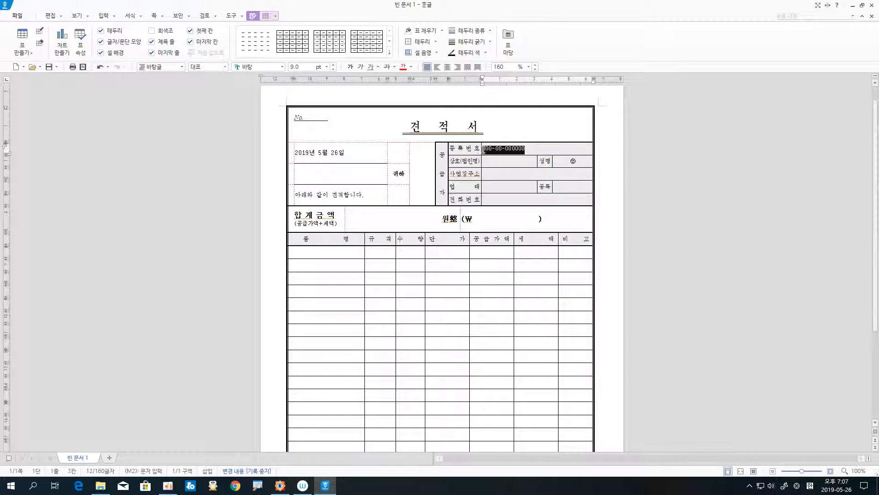
Set the font size of the registration number to 13 pt and centre it in its cell.
left_click(532, 148)
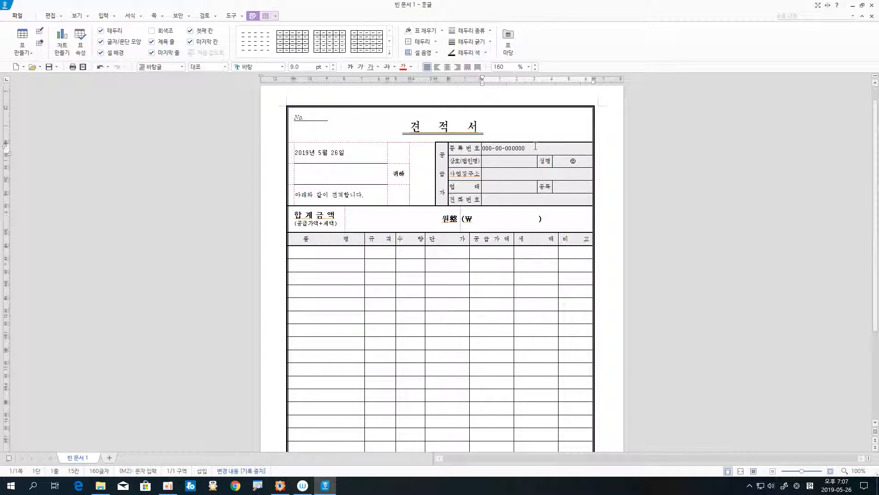
key("shift+Home")
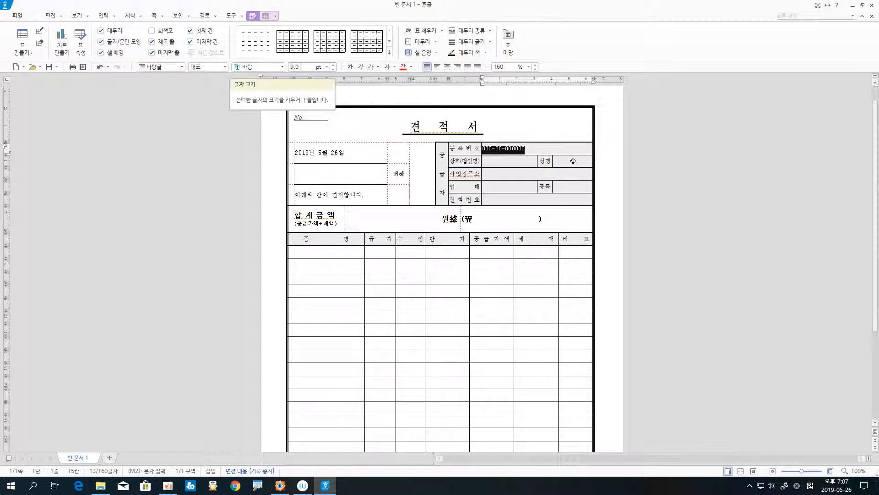
left_click(326, 66)
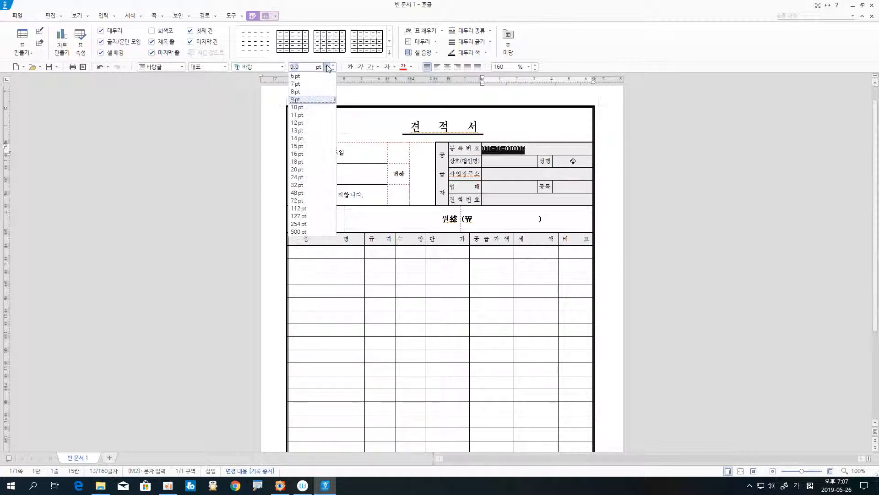
left_click(312, 129)
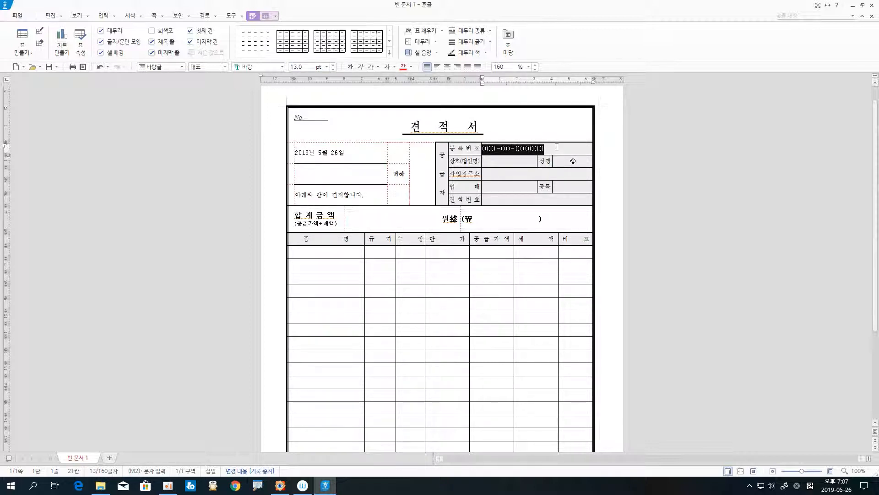
left_click(557, 147)
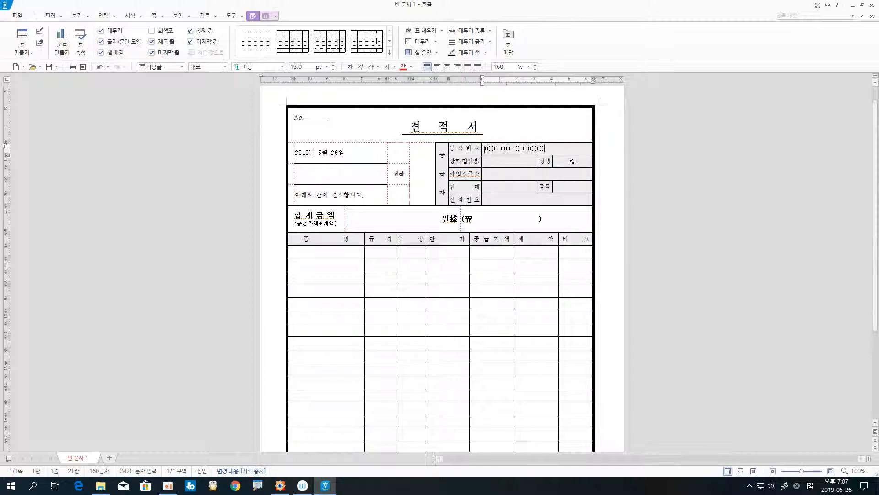
left_click(446, 66)
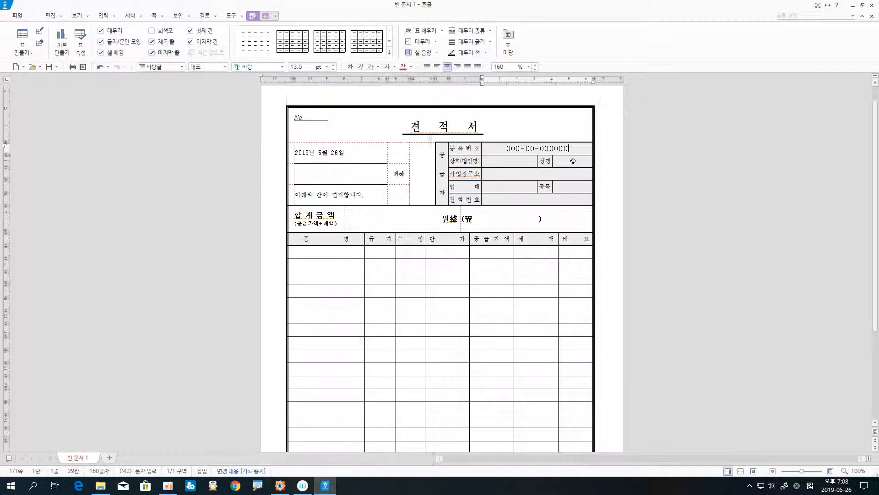
Enter the company name 두리 in the 상호(법인명) field and the representative's name in the 성명 field.
left_click(507, 160)
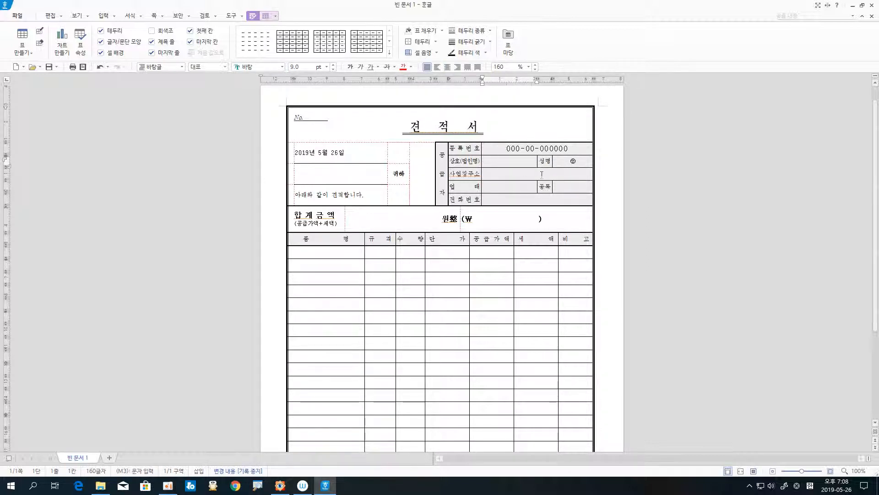
type("두리")
key("Tab")
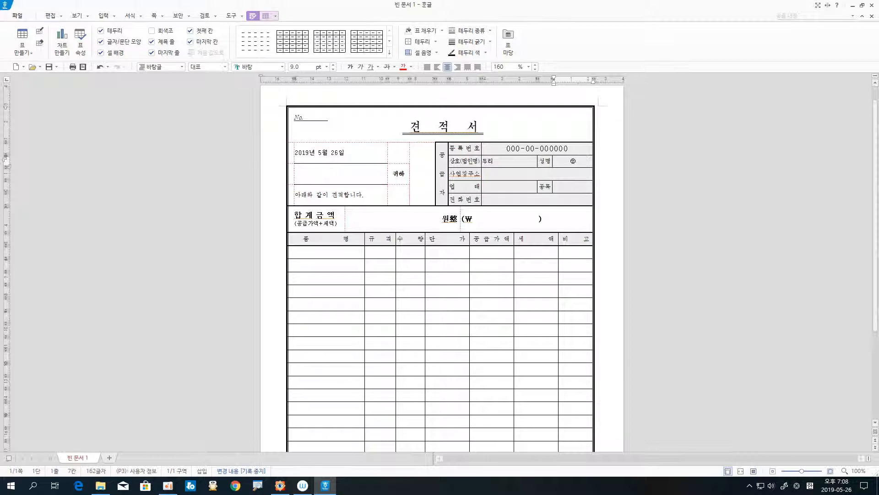
type("두리")
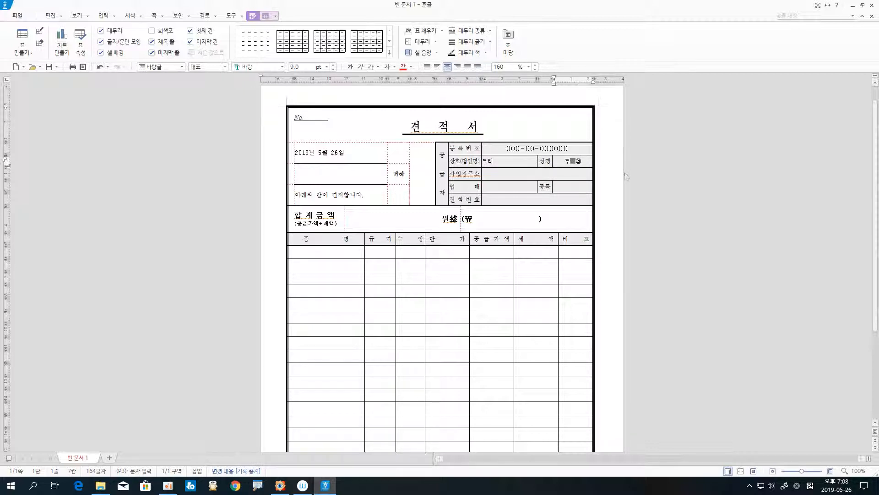
Enter the country in the 사업장주소 field and 서비스 as both the 업태 and 종목 of the supplier.
left_click(560, 176)
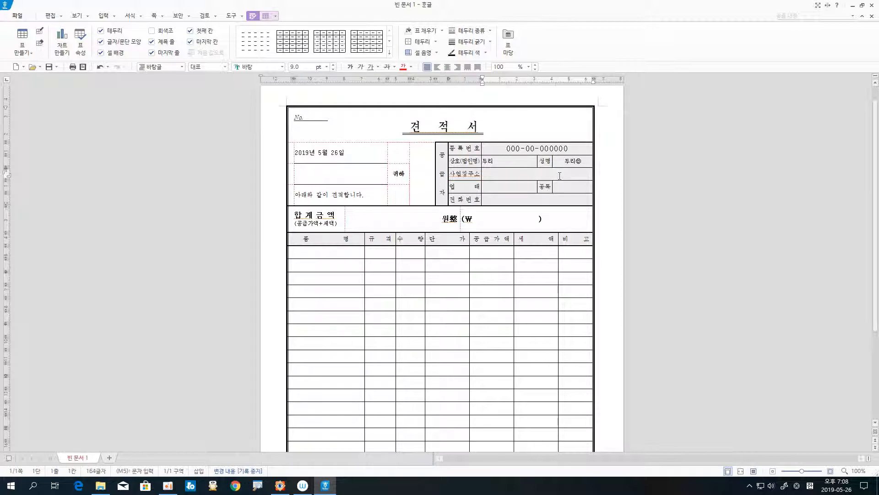
type("대한민국")
key("Down")
type("서비스")
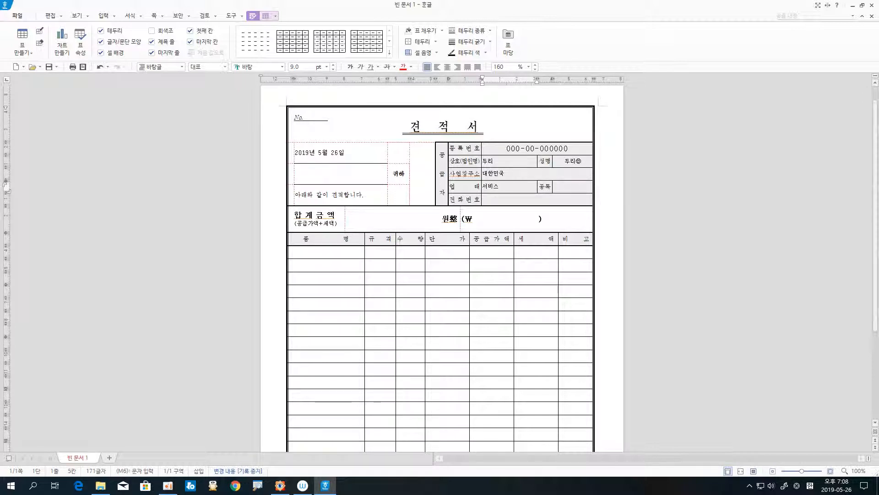
left_click(580, 188)
type("서비스")
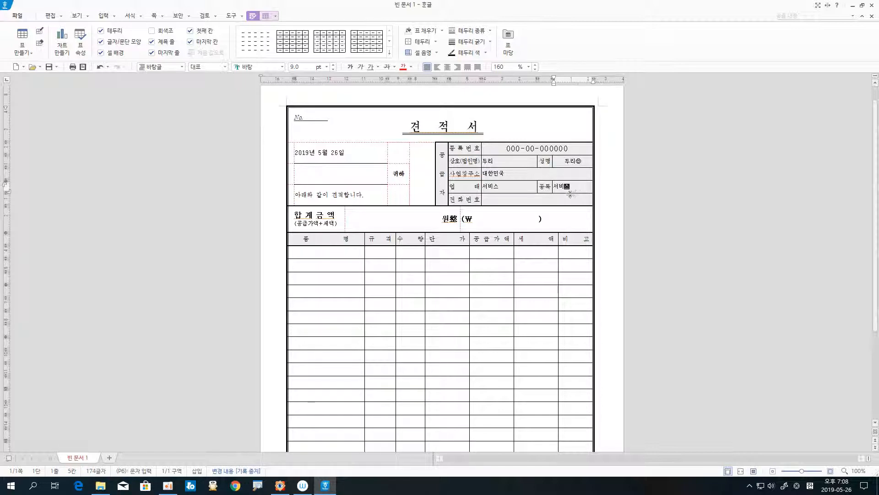
Enter the supplier's phone number in the 전화번호 field.
left_click(550, 198)
type("000-0000")
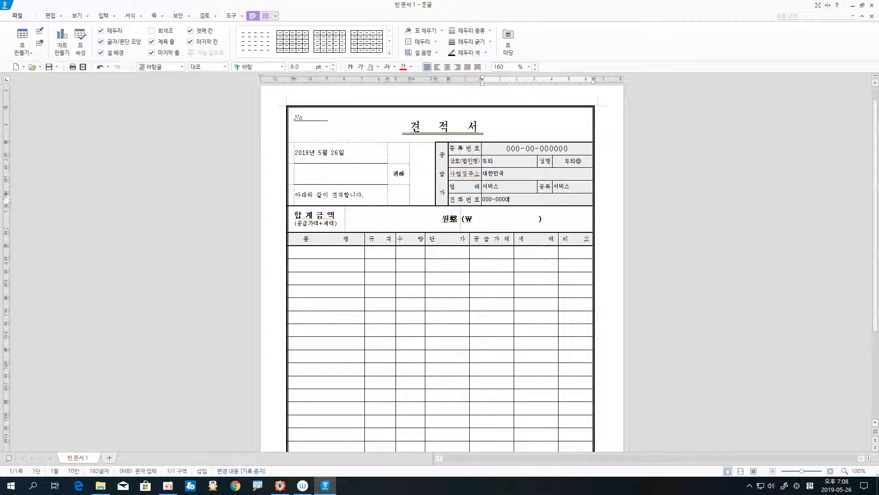
type("-0000")
left_click(516, 164)
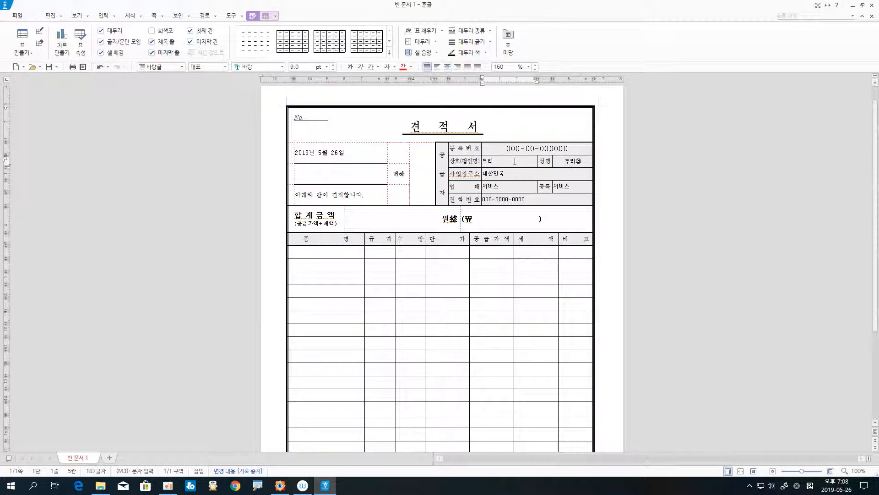
left_click(509, 187)
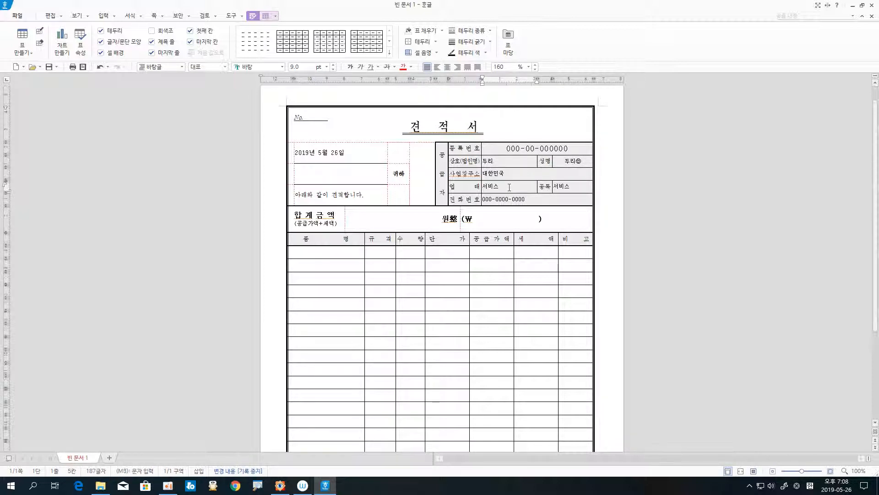
left_click(572, 186)
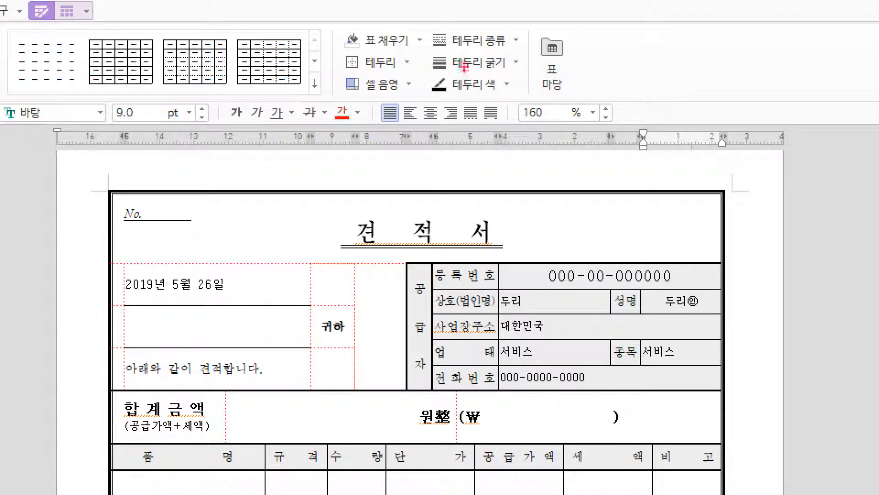
mouse_move(426, 120)
left_mouse_down()
mouse_move(446, 122)
mouse_move(428, 95)
mouse_move(418, 133)
mouse_move(437, 123)
left_mouse_up()
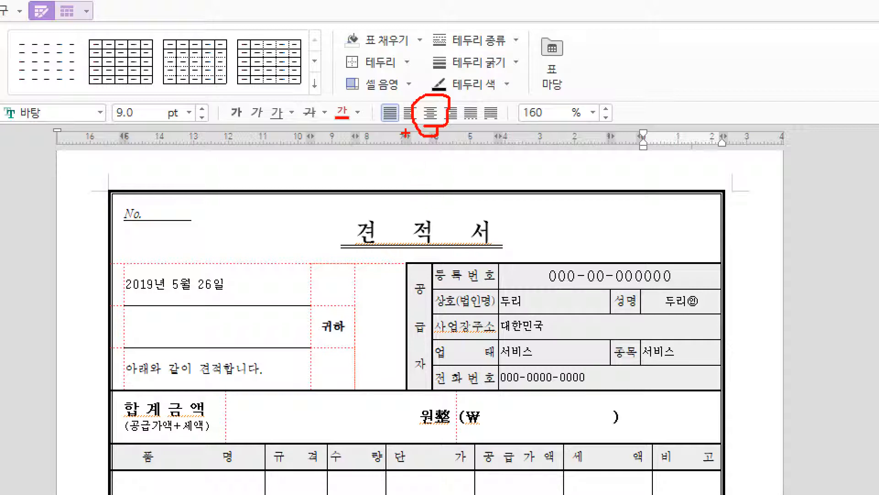
key("Escape")
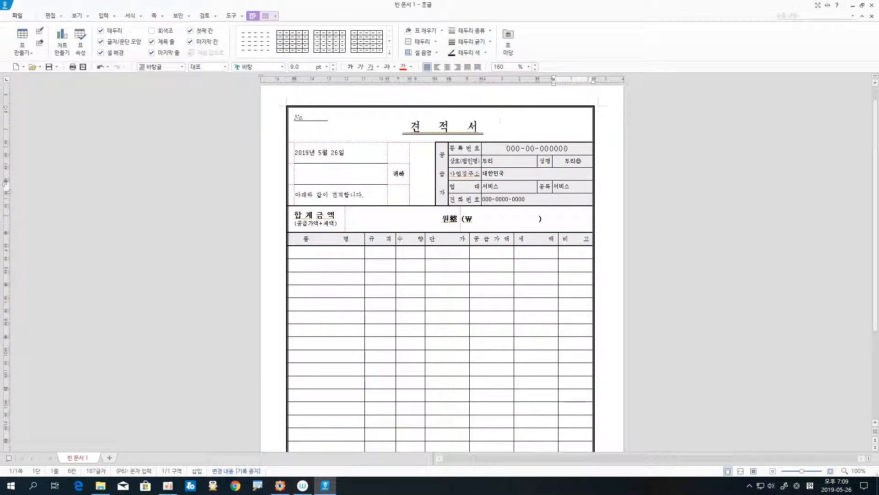
Centre the company name in the 상호(법인명) cell.
left_click(507, 161)
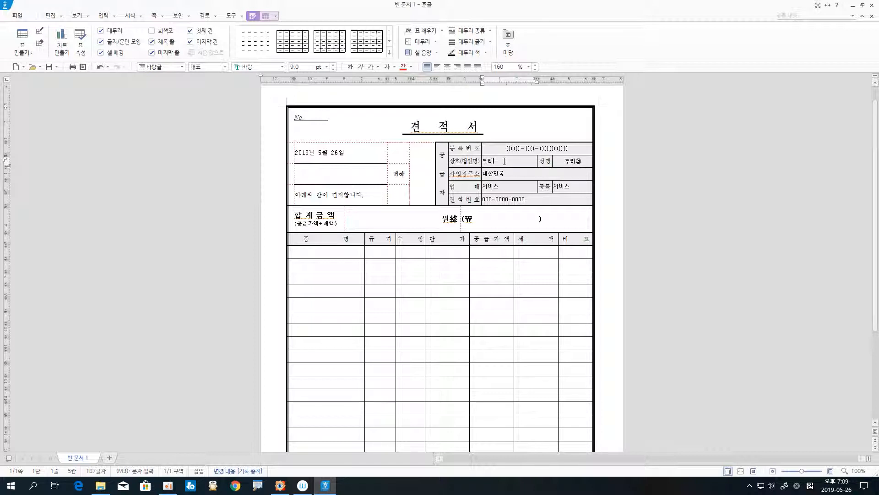
left_click(446, 68)
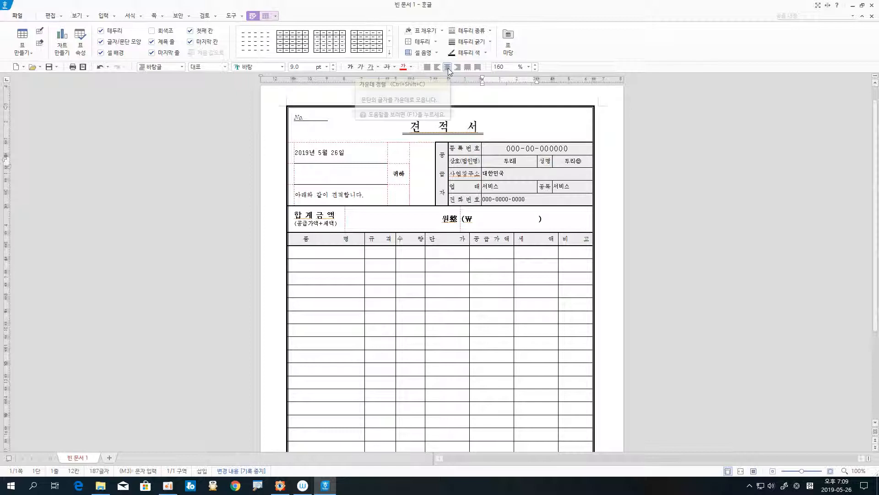
left_click(564, 161)
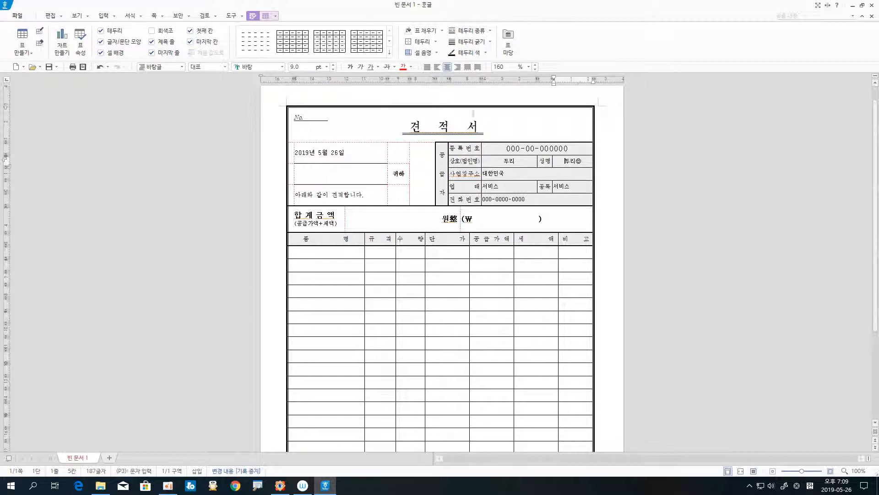
Extend the 사업장주소 entry with the city and district followed by a row of dots, and centre it in its cell.
left_click(512, 174)
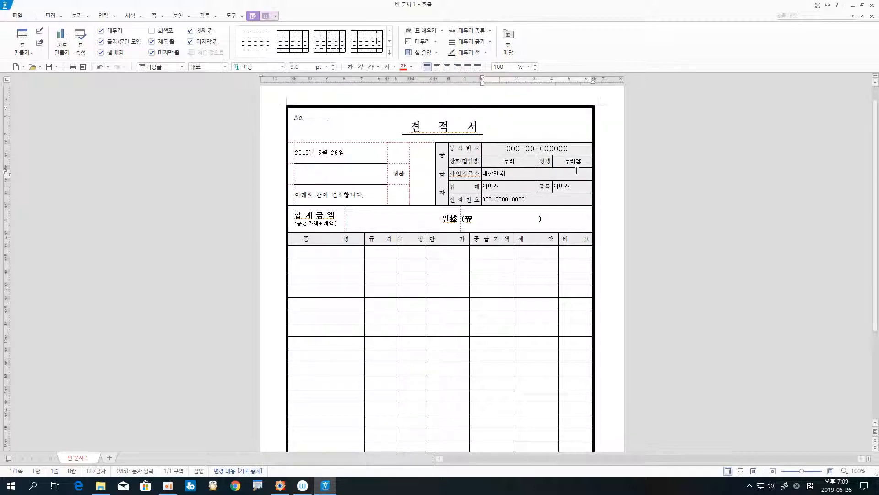
type("서울시")
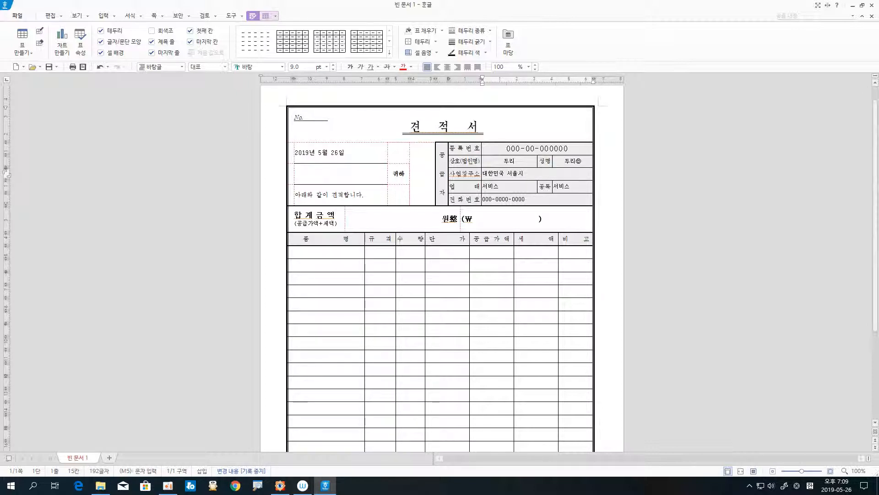
type(" ㅈ")
type("종로구")
type("......")
left_click(447, 67)
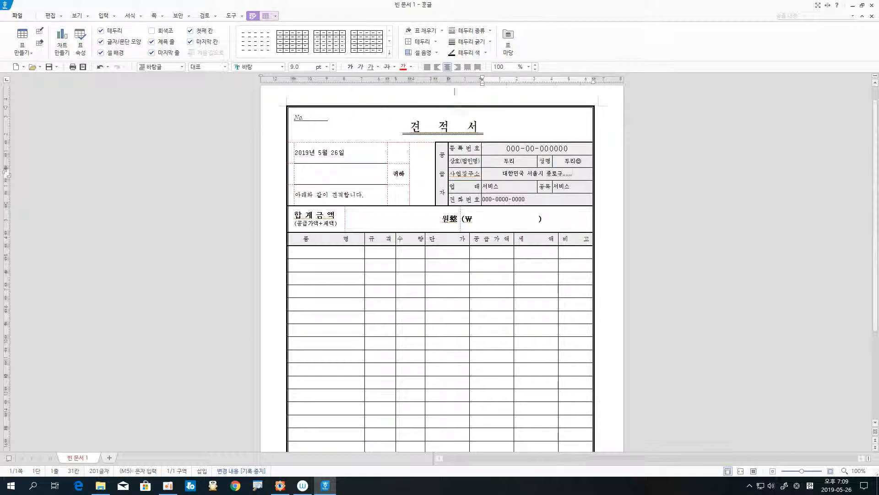
Centre the 업태, 종목 and 전화번호 entries in their cells.
left_click(507, 186)
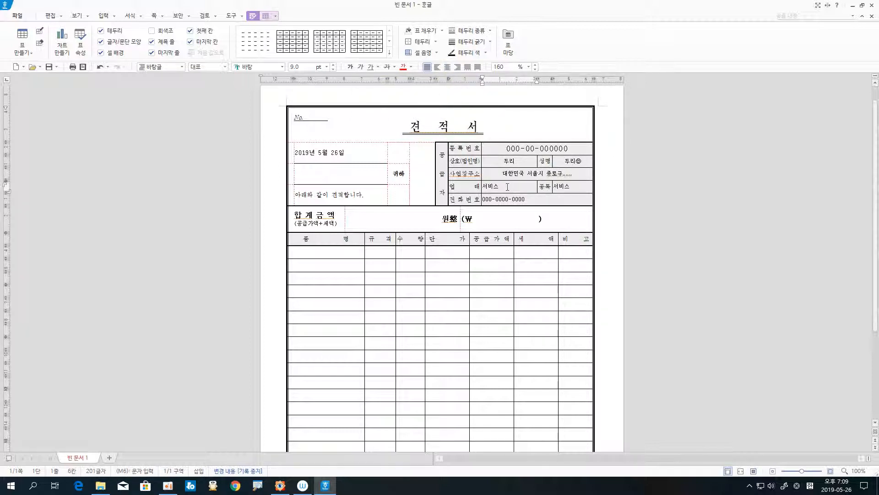
left_click(447, 68)
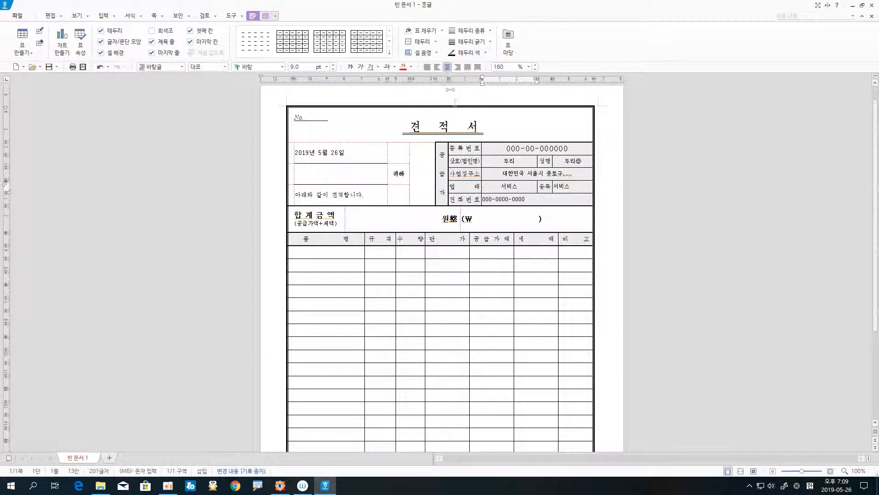
left_click(574, 186)
left_click(446, 67)
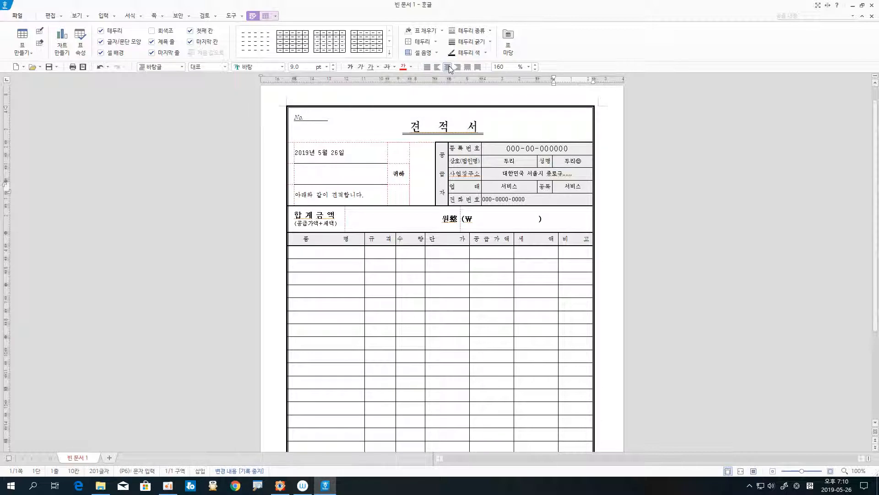
left_click(534, 198)
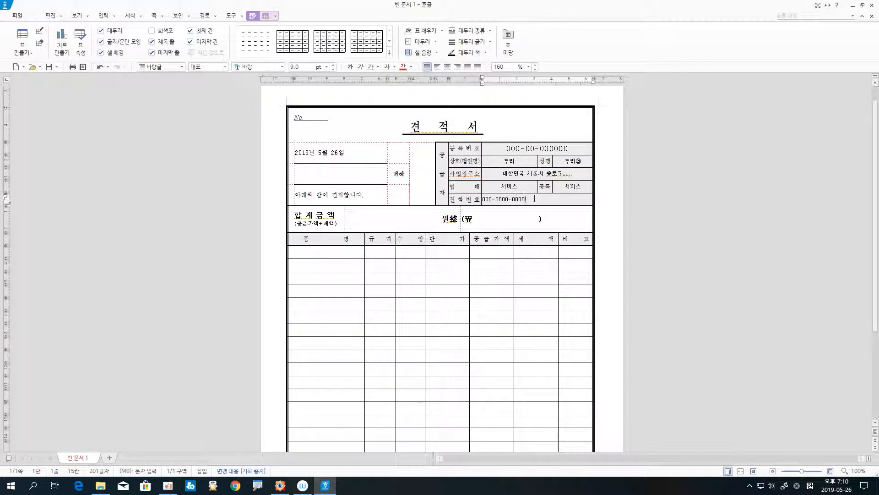
left_click(449, 67)
left_click(356, 151)
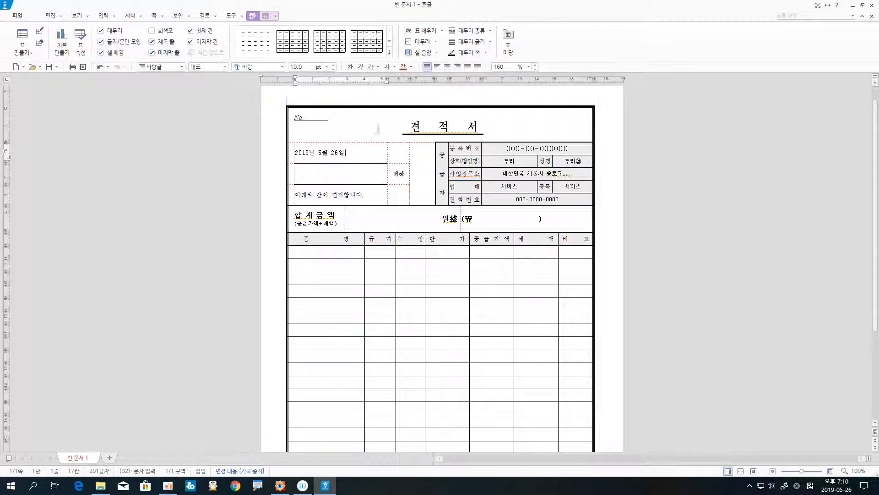
scroll(523, 158, "down", 3)
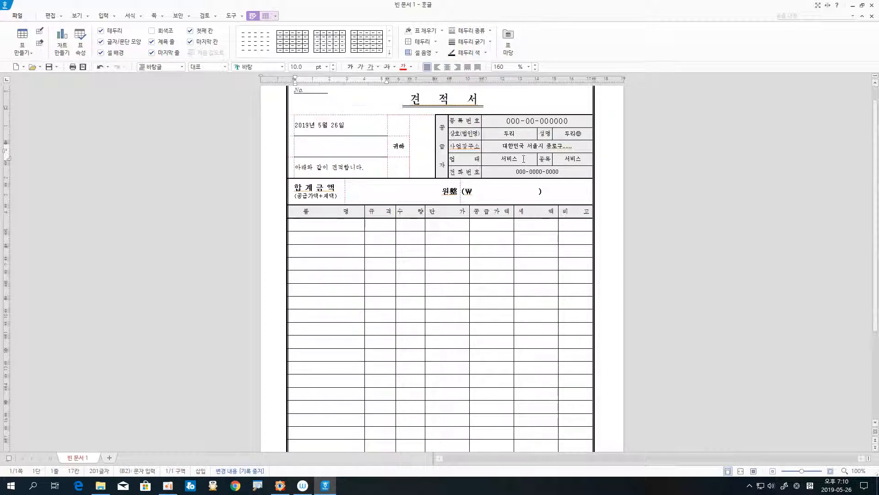
scroll(524, 159, "up", 3)
scroll(523, 159, "down", 2)
scroll(523, 159, "up", 2)
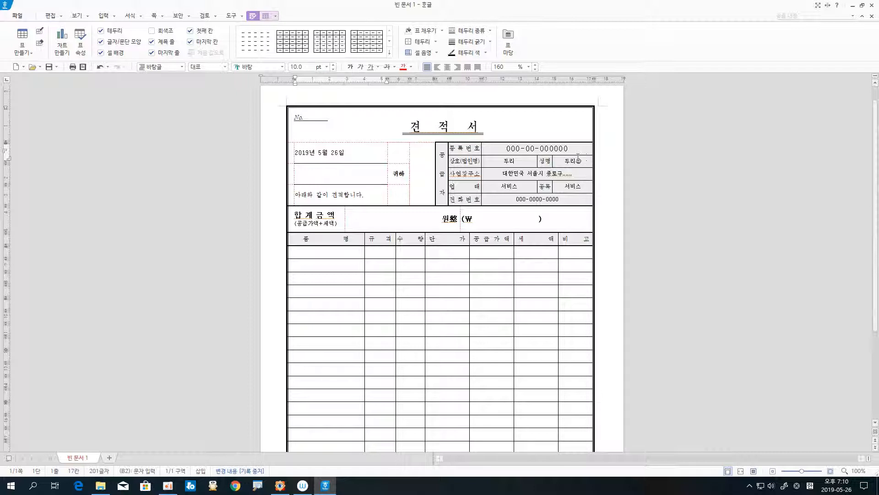
left_click_drag(443, 149, 572, 161)
key("Escape")
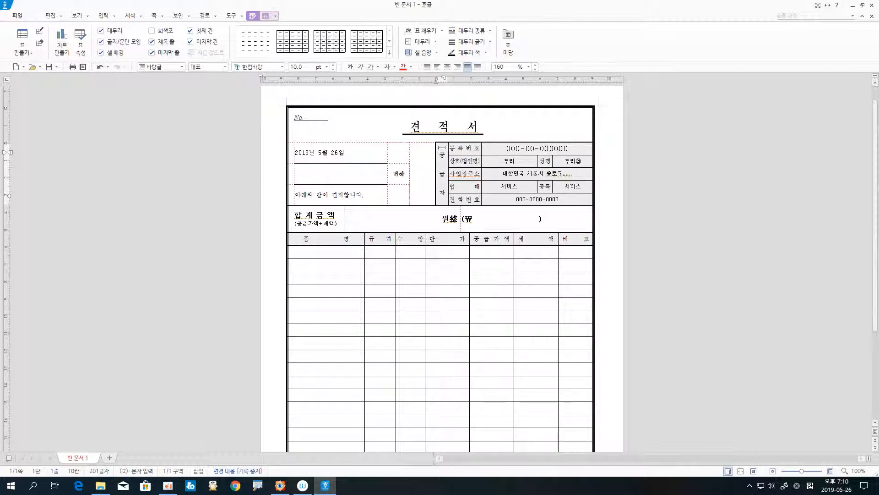
Remove the grey background from all cells of the 공급자 block by applying 색 채우기 없음 to each selected cell.
left_click(443, 148)
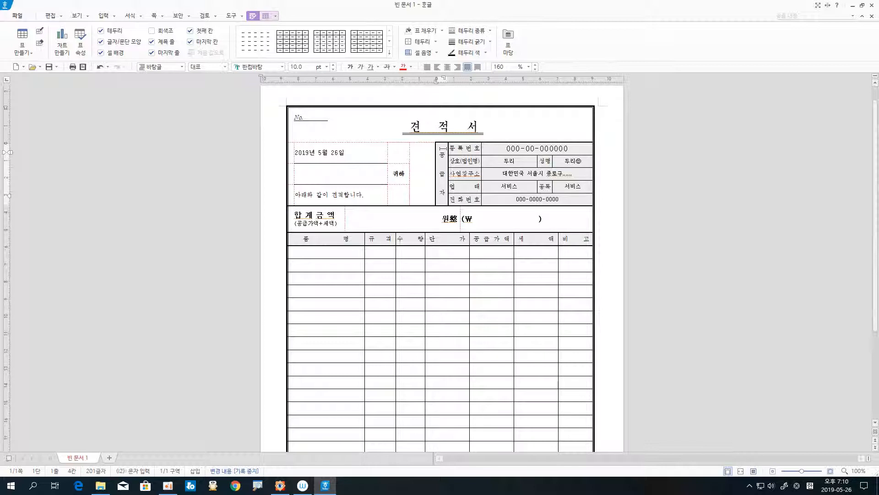
left_click_drag(442, 148, 537, 148)
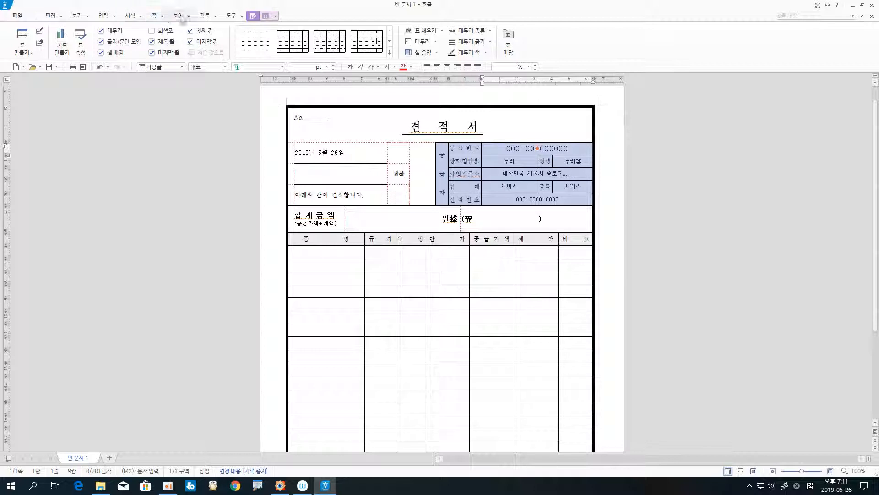
left_click(275, 16)
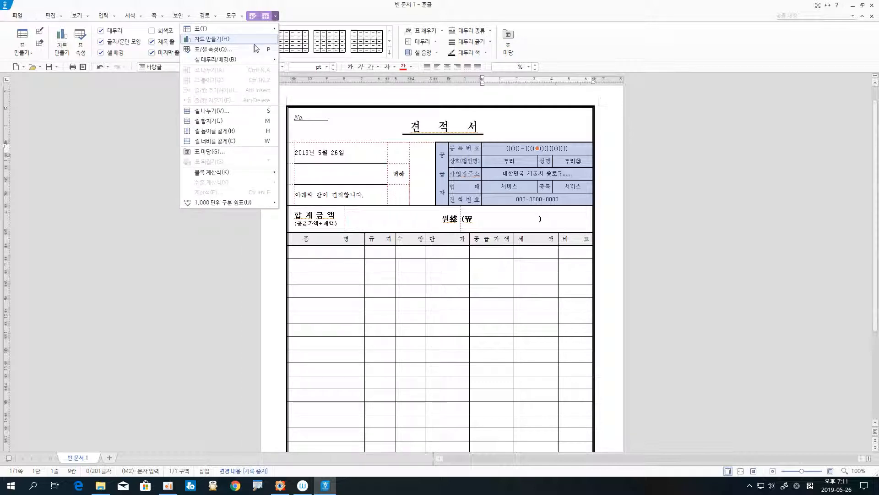
mouse_move(250, 61)
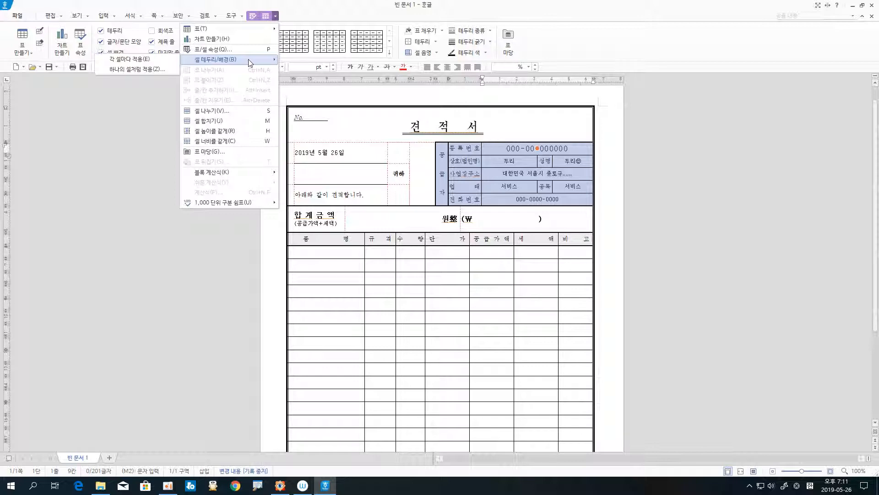
left_click(154, 61)
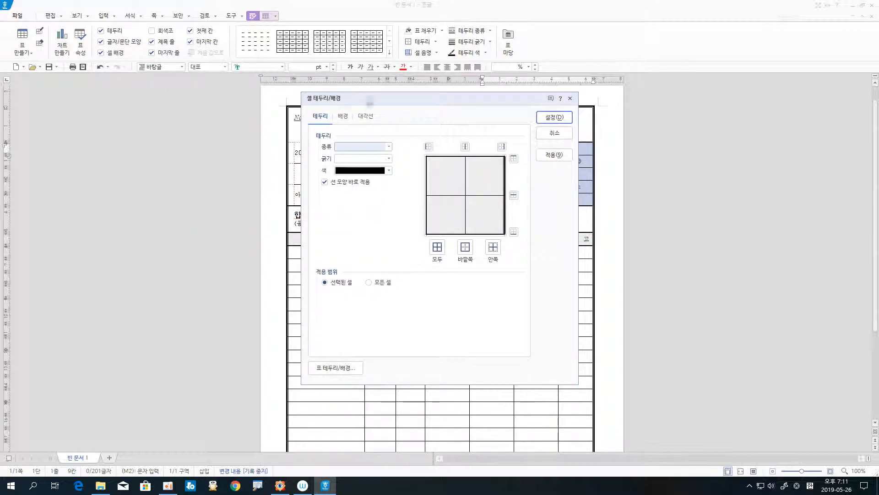
left_click_drag(370, 102, 377, 103)
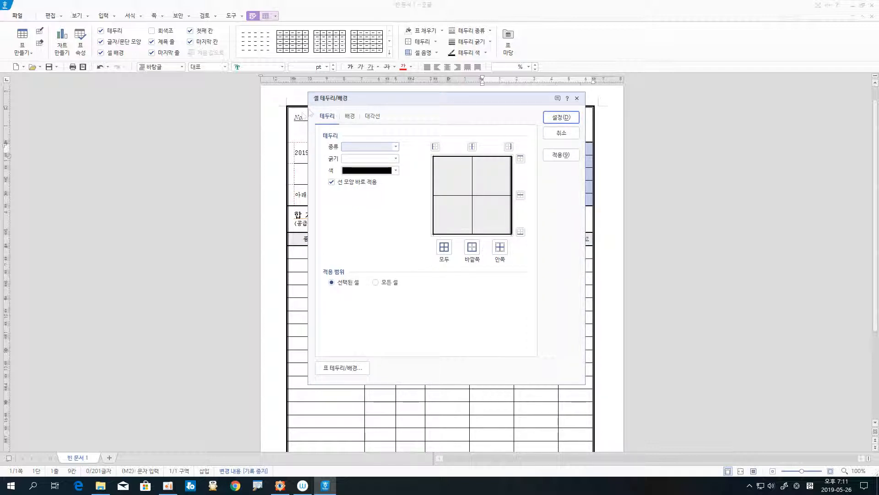
left_click(350, 116)
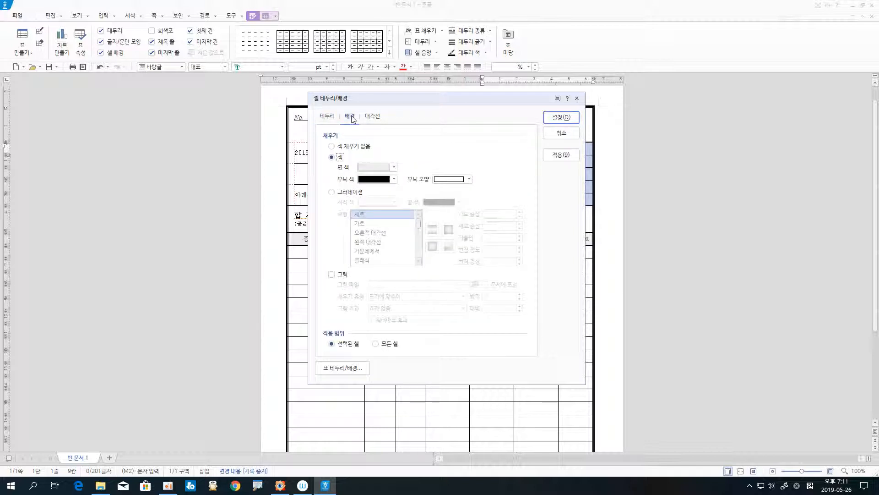
left_click_drag(387, 101, 685, 93)
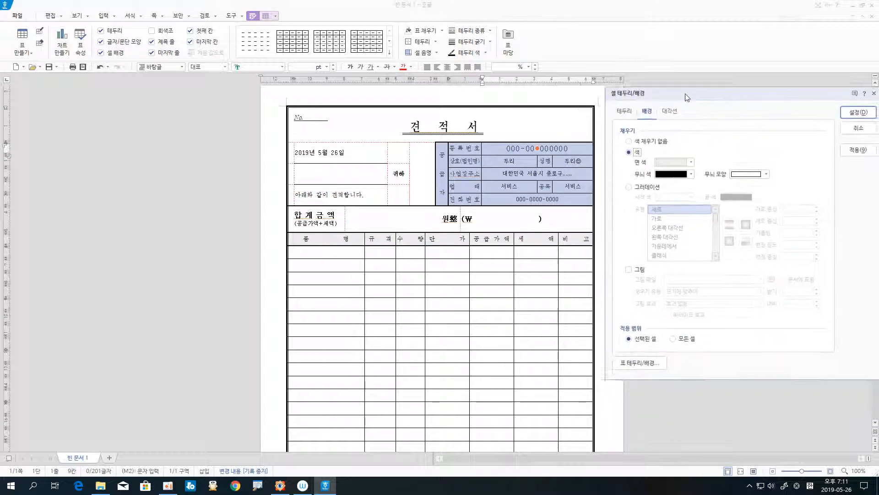
left_click(692, 163)
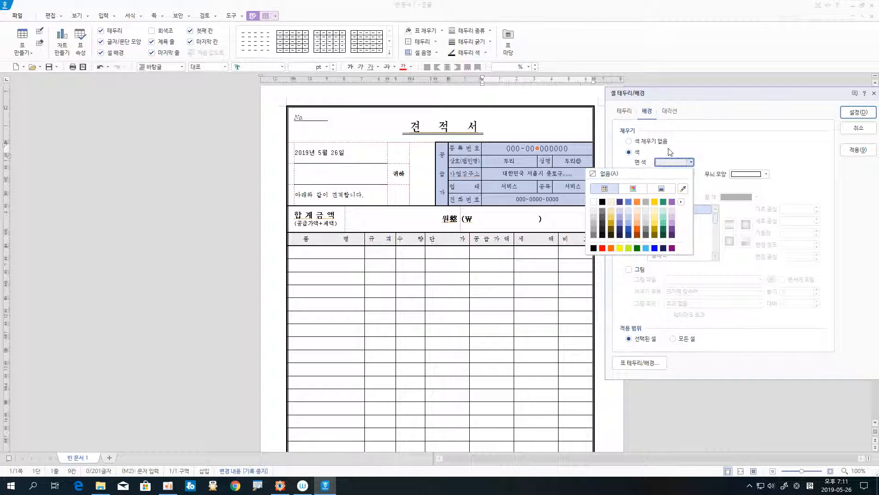
left_click(611, 176)
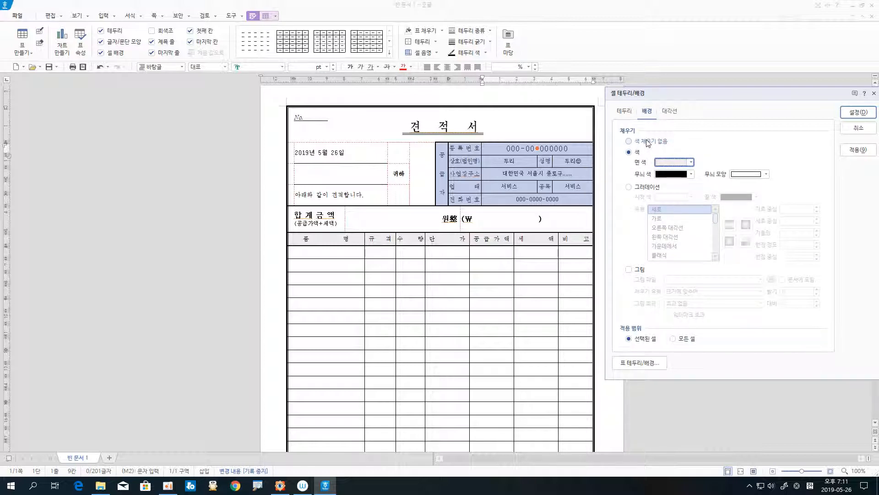
left_click(647, 142)
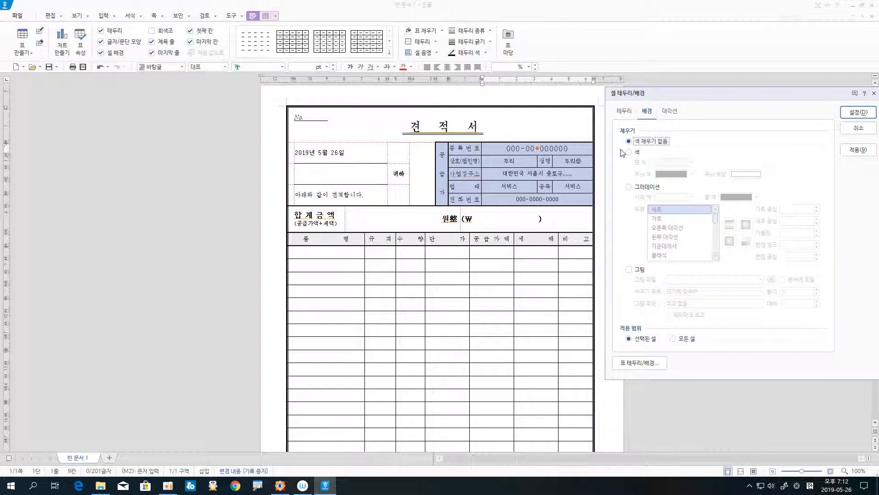
left_click(852, 114)
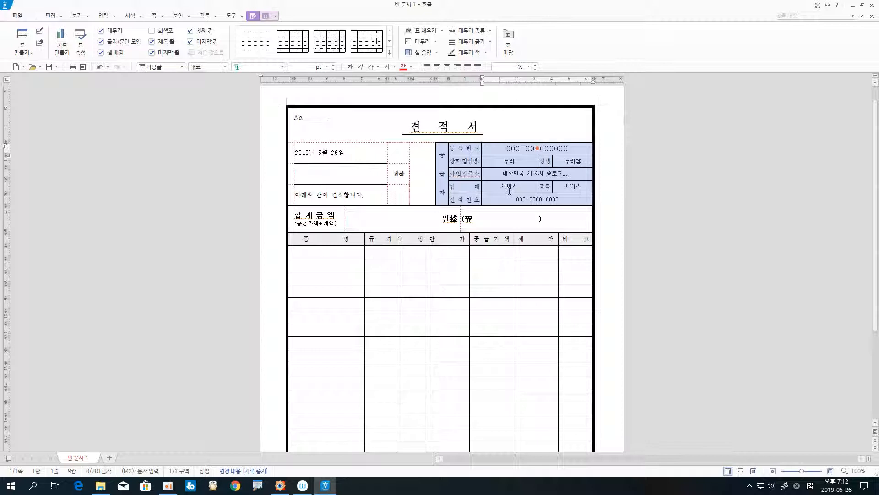
left_click(397, 193)
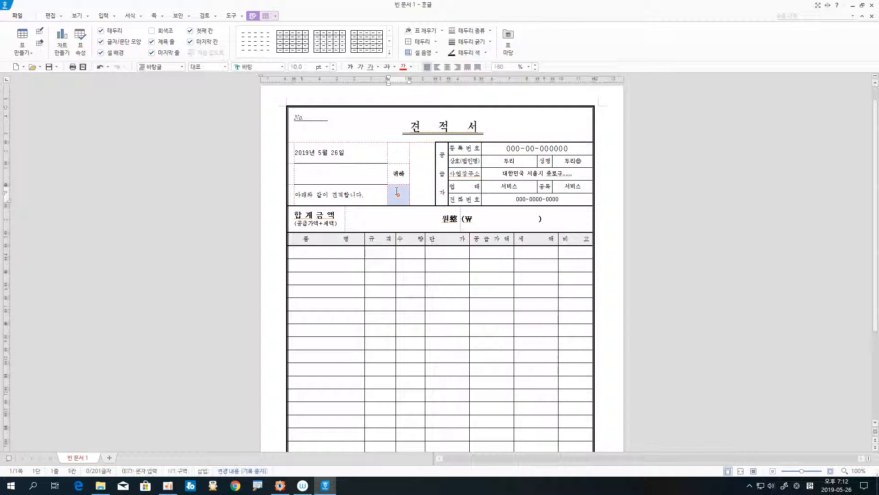
left_click(618, 164)
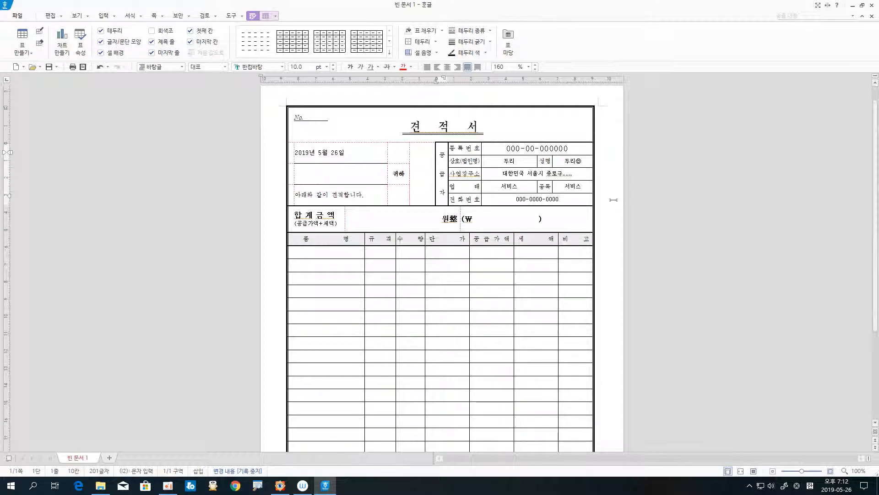
scroll(613, 200, "down", 4)
scroll(613, 200, "up", 5)
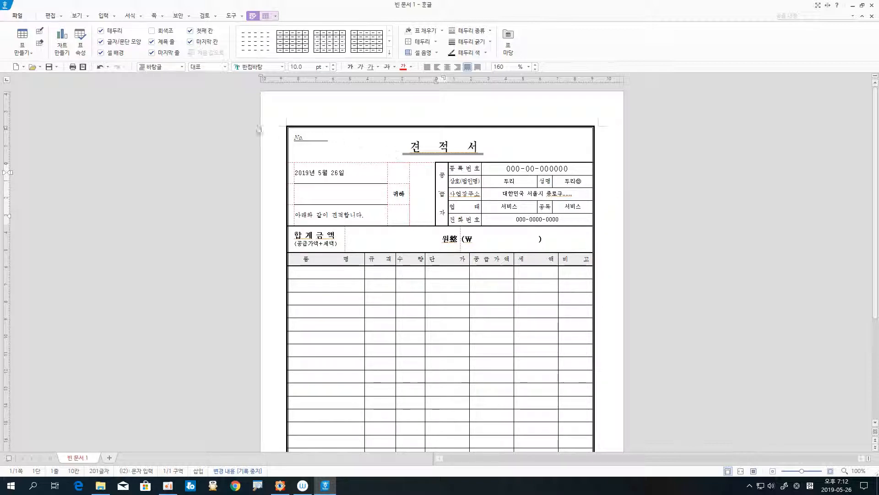
Save the document in the 문서 folder under the file name 견적서.
left_click(19, 16)
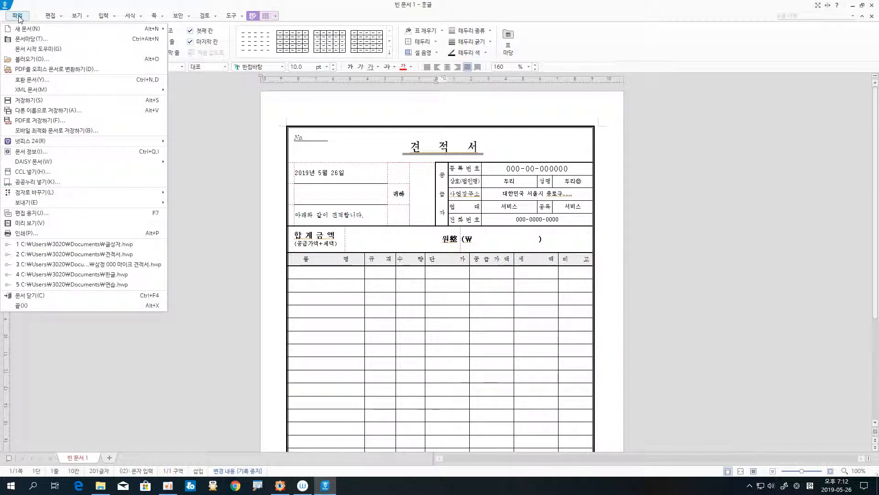
left_click(24, 101)
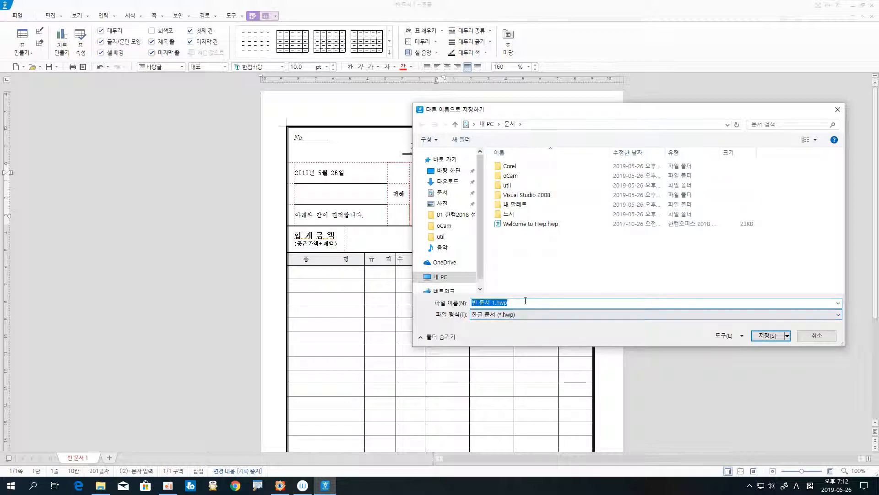
left_click_drag(535, 114, 476, 92)
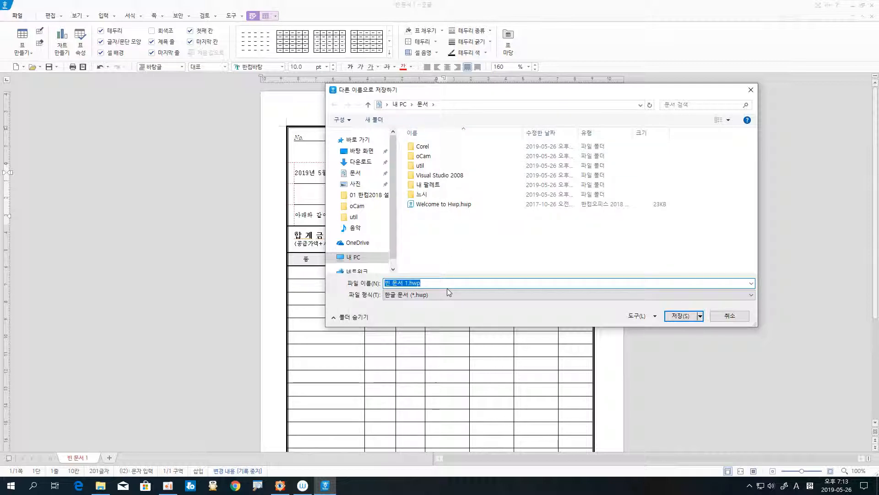
type("rus")
key("BackSpace")
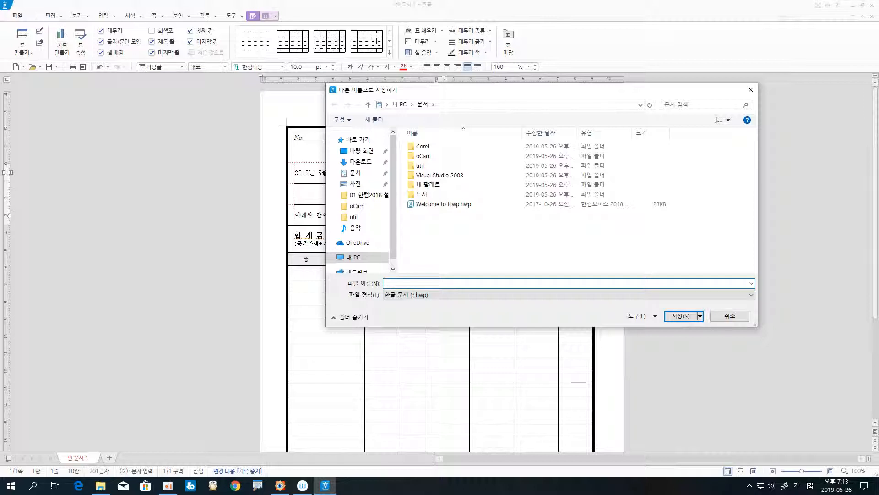
type("swjrtj")
left_click(684, 318)
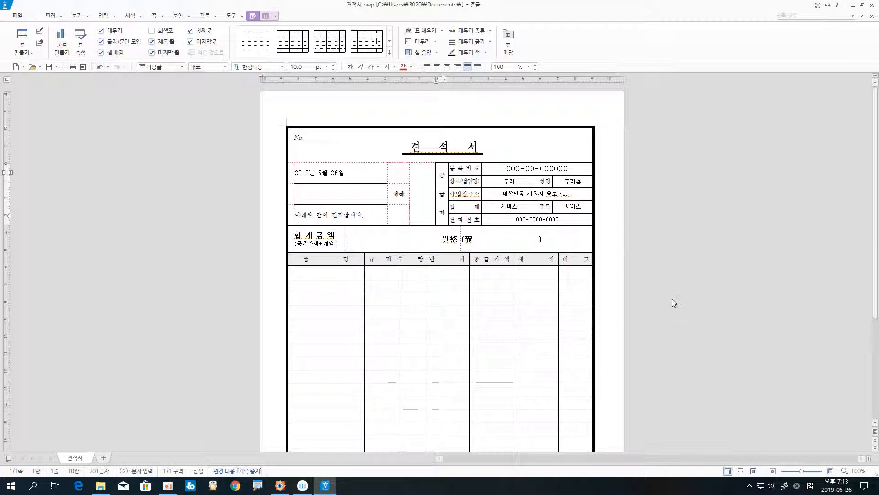
Close the saved 견적서 document.
scroll(671, 298, "down", 2)
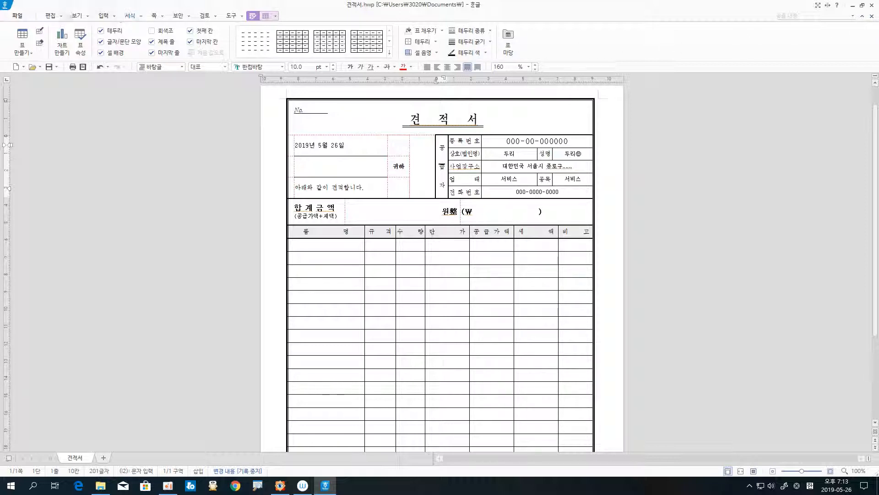
left_click(17, 15)
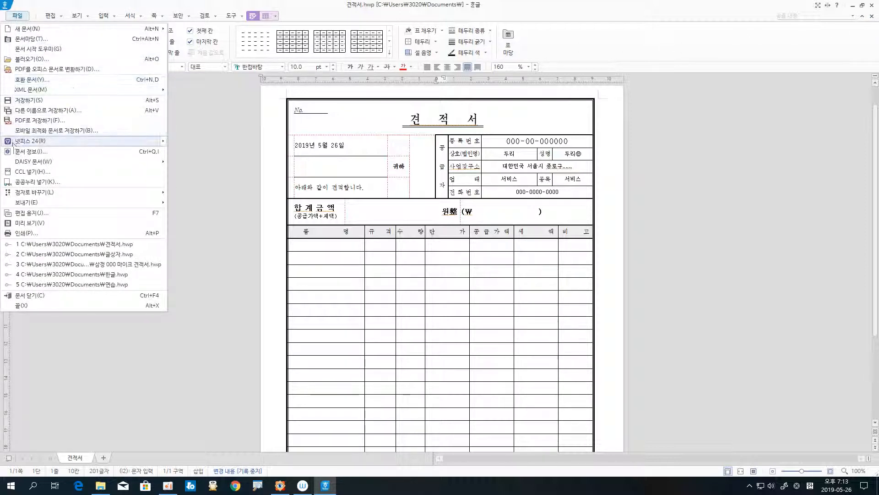
left_click(58, 296)
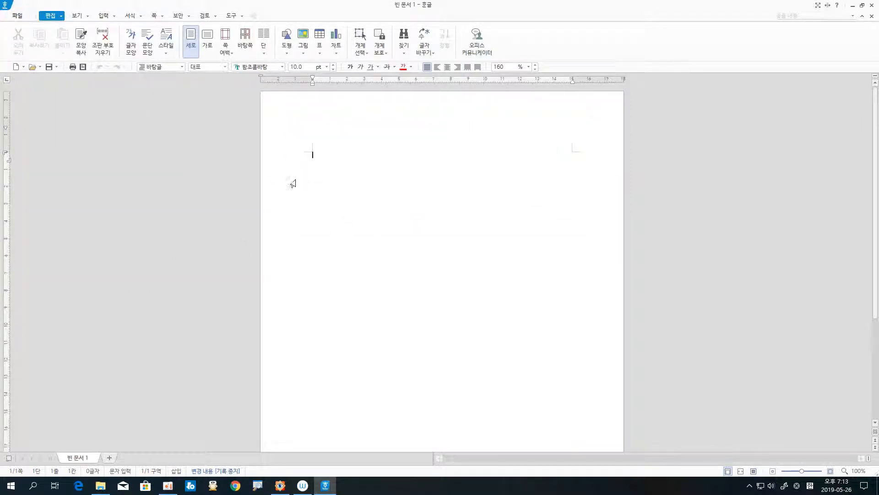
Open 견적서.hwp from the 문서 folder.
left_click(23, 17)
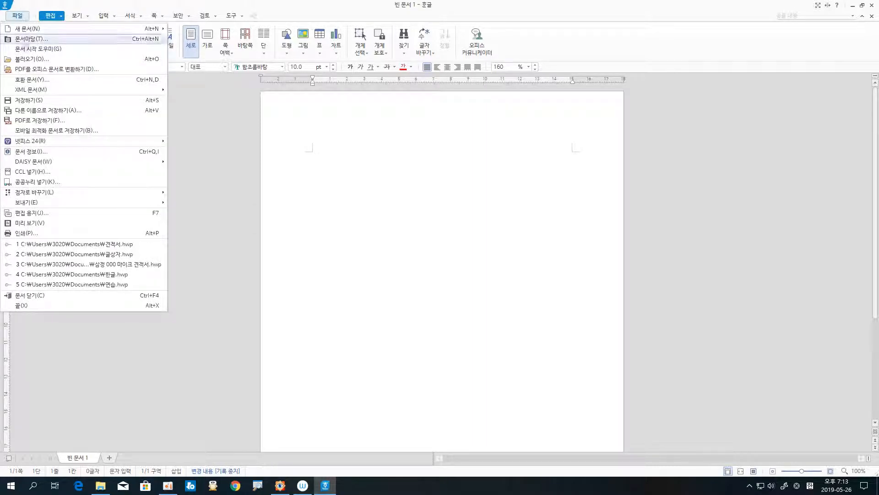
left_click(27, 59)
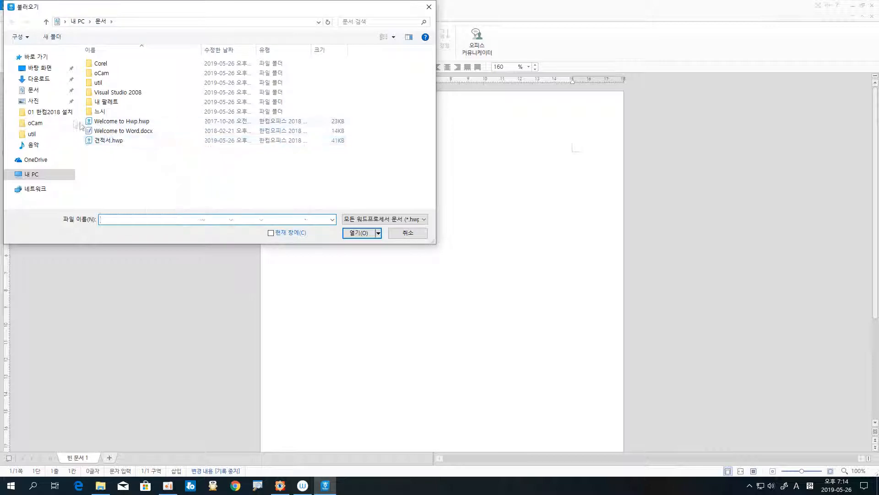
left_click(41, 91)
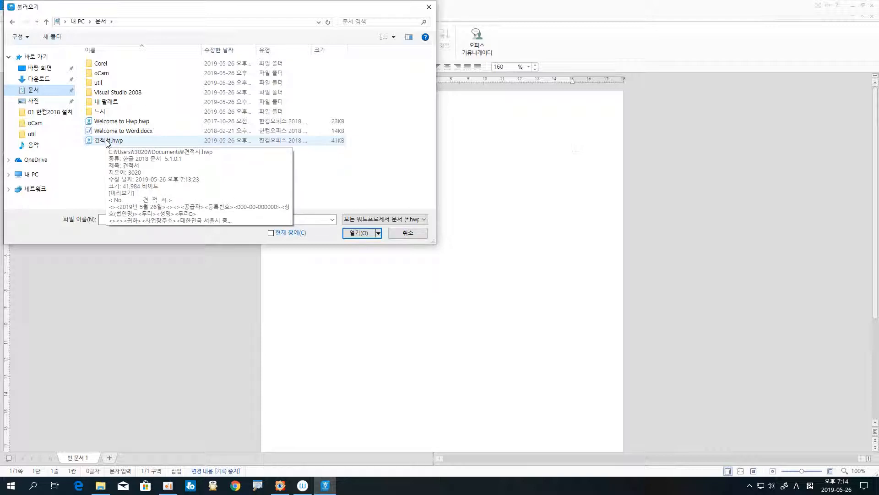
left_click(108, 141)
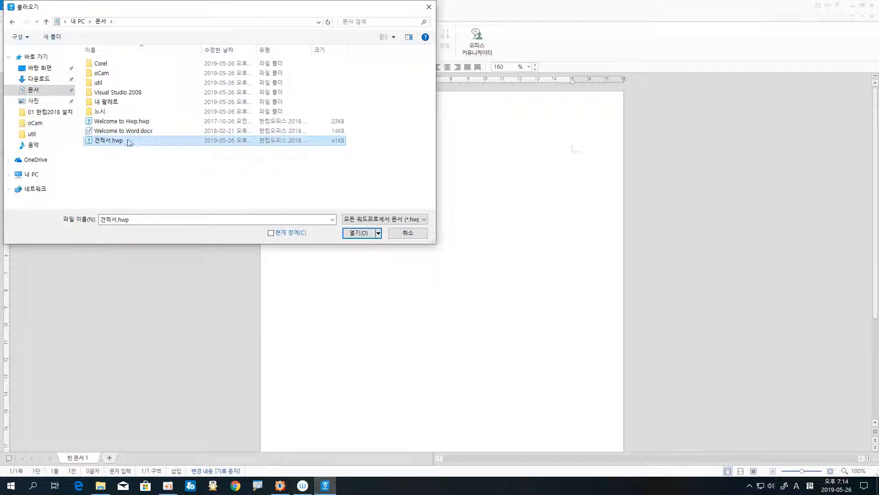
left_click(365, 234)
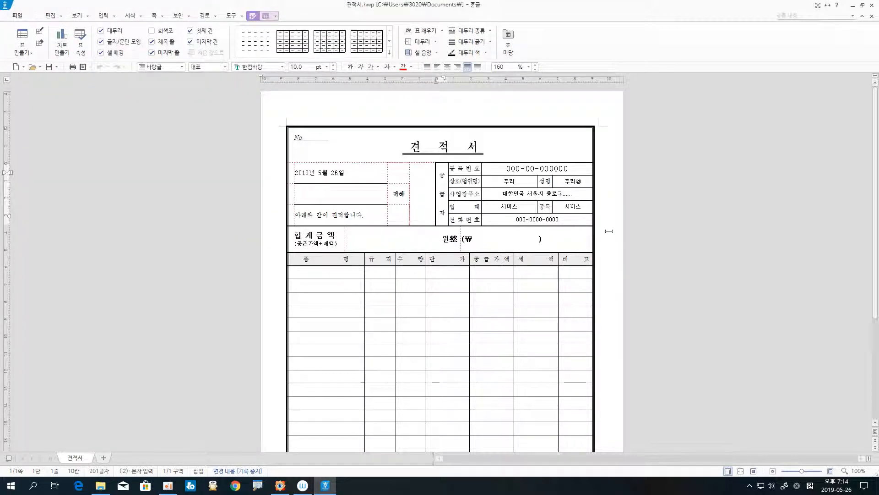
Enter 삼성 as the recipient in the blank cell before 귀하.
scroll(601, 229, "down", 1)
scroll(601, 230, "down", 2)
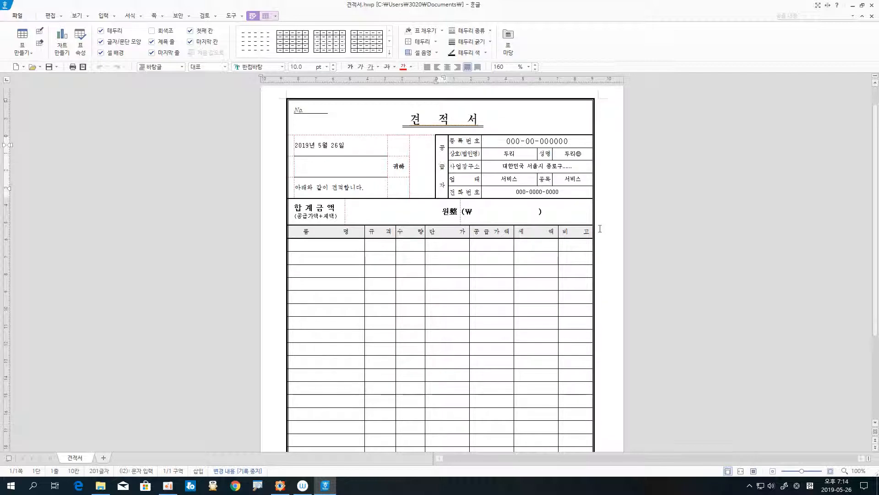
scroll(599, 228, "down", 3)
scroll(600, 228, "up", 3)
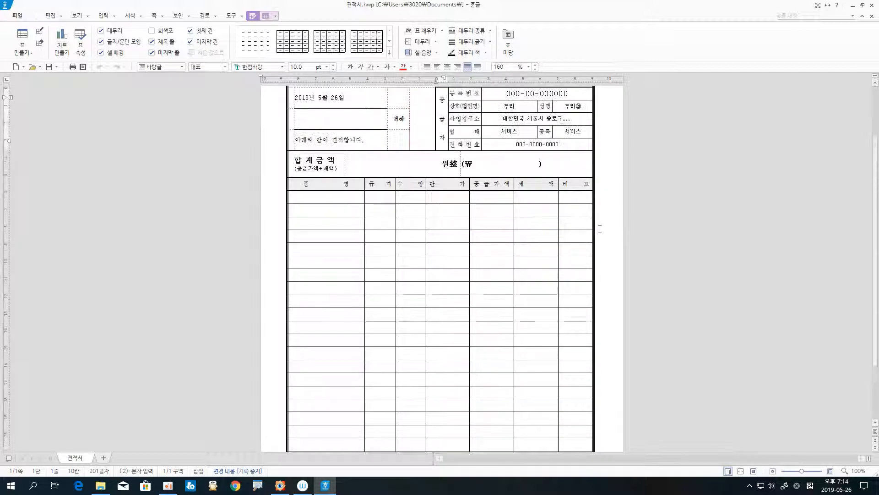
scroll(600, 228, "up", 1)
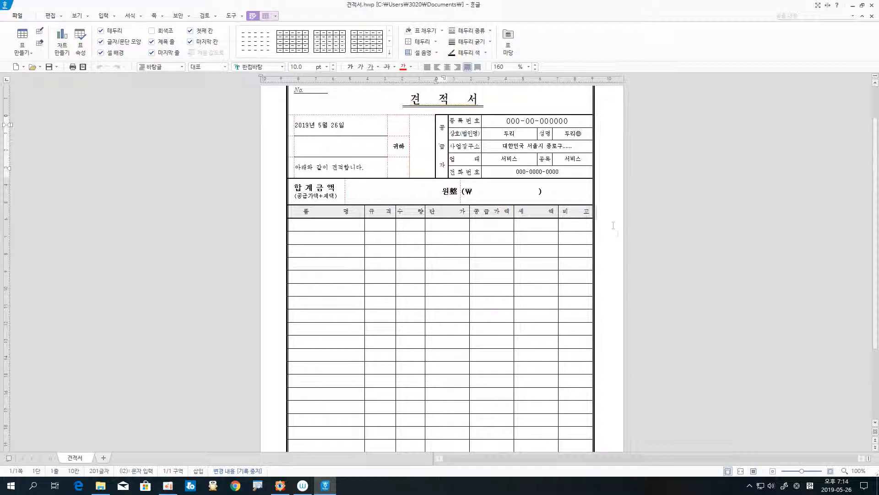
scroll(595, 212, "up", 1)
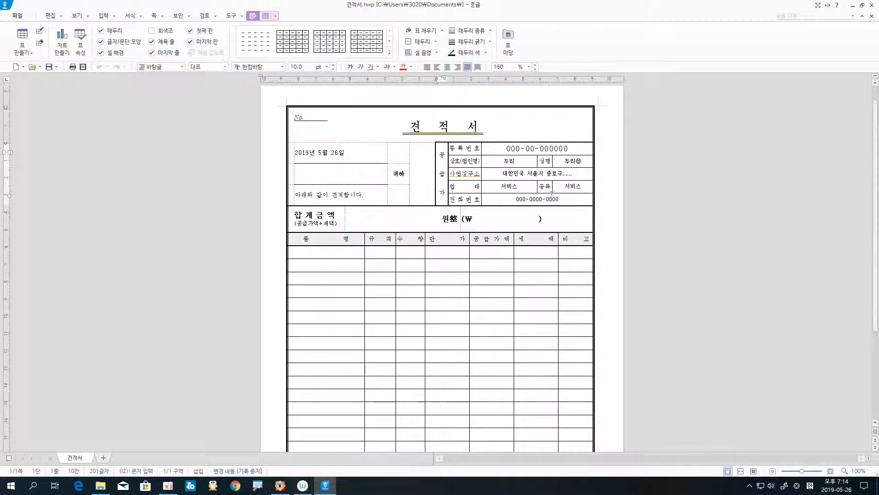
left_click(351, 178)
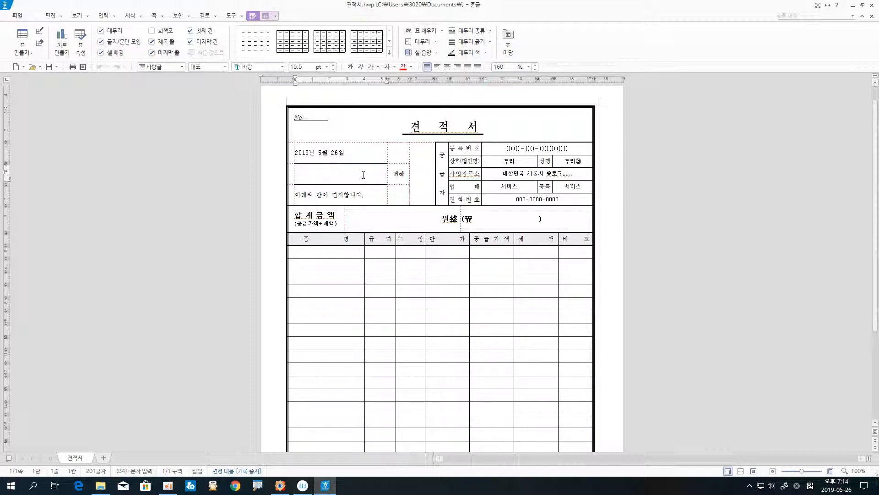
type("심청")
Fill the first item row with 품명 마이크, 수량 1, 단가 10000, 공급가액 10000 and 세액 1000.
left_click(347, 252)
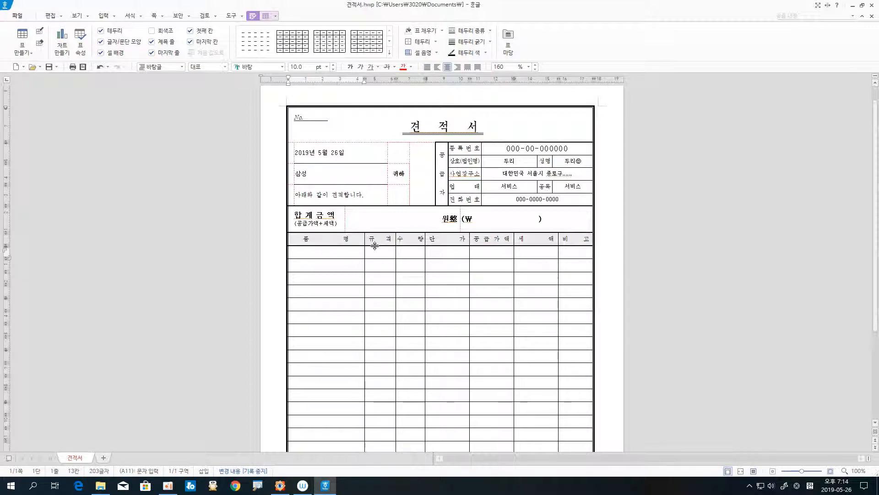
type("마이크")
left_click(413, 252)
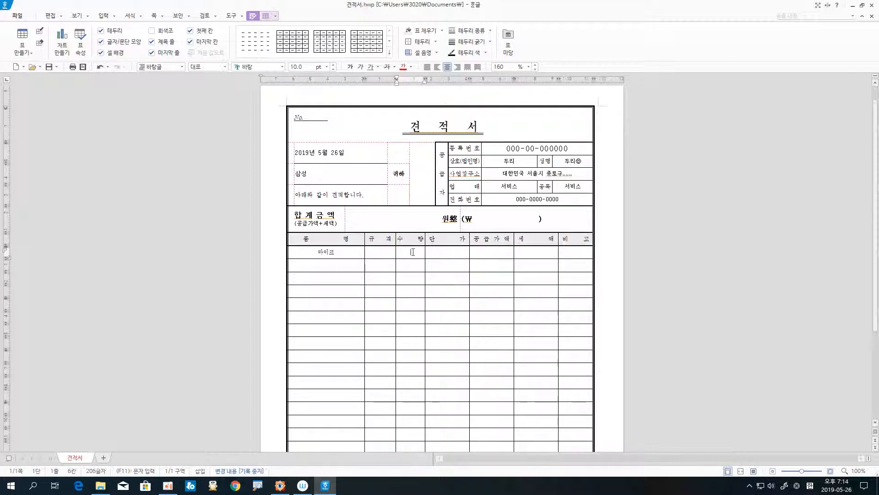
type("1")
left_click(472, 251)
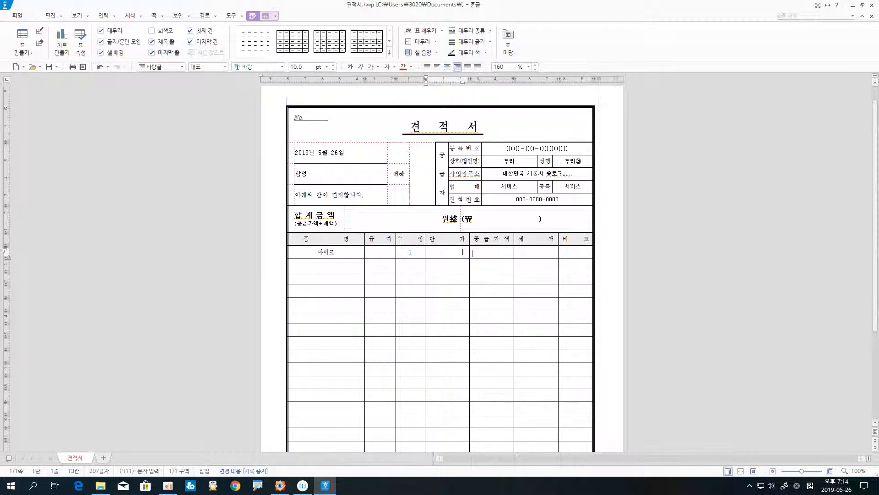
type("10000")
left_click(486, 251)
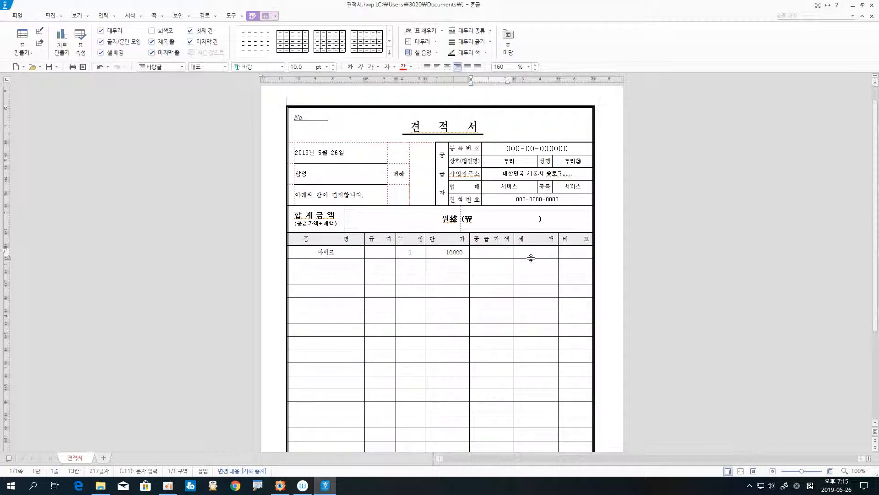
type("10000")
left_click(547, 254)
type("1000")
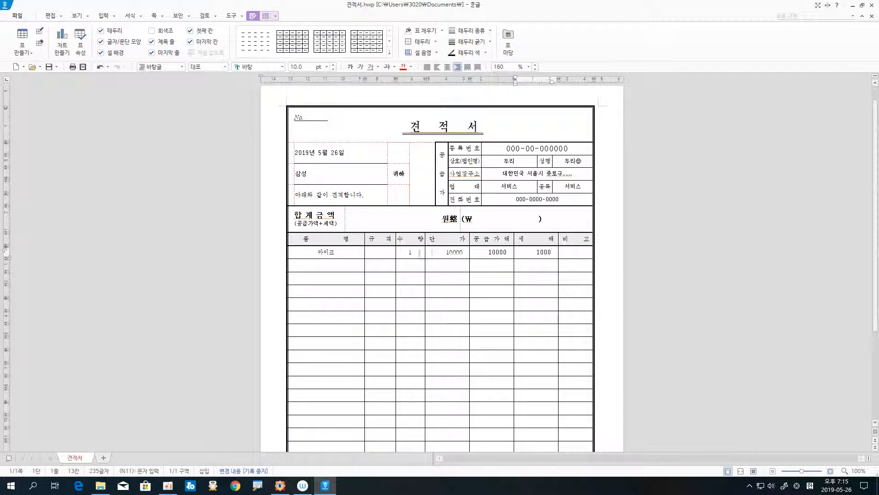
Fill the second item row with 품명 컴퓨터, 수량 1, 공급가액 1000000 and 세액 100000, leaving its 단가 empty.
left_click(350, 265)
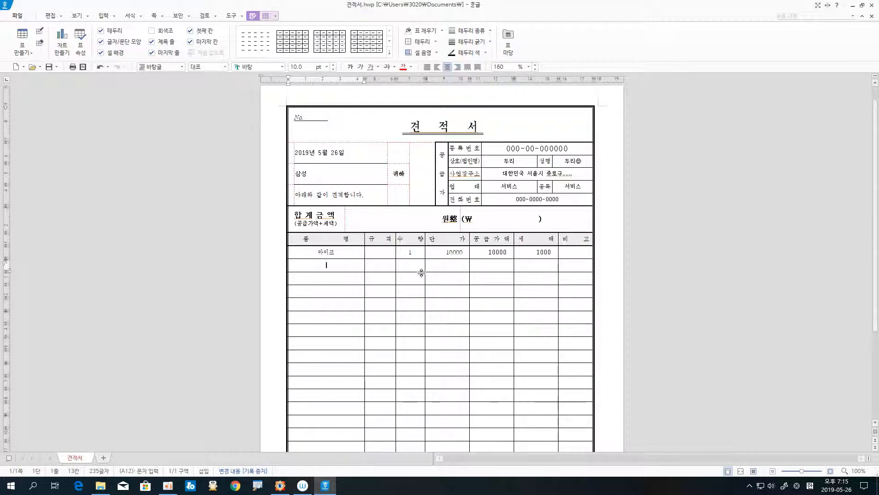
type("컴퓨터")
left_click(410, 267)
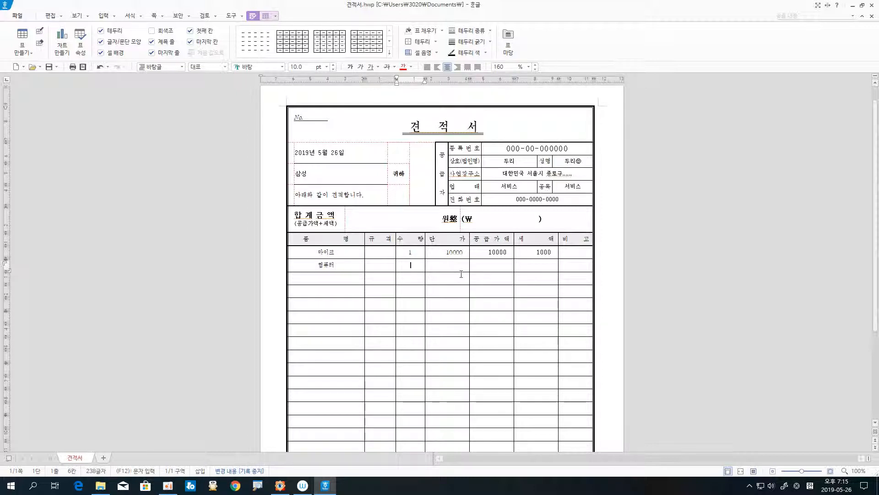
type("1")
left_click(476, 264)
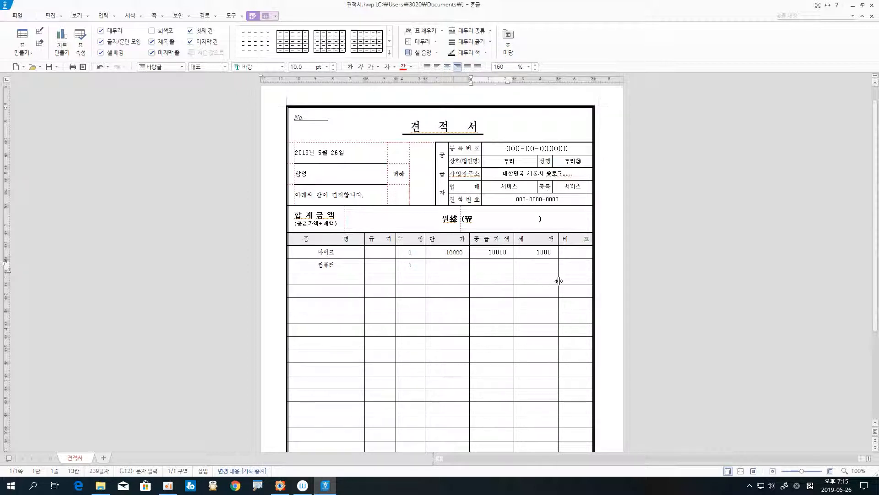
type("1000000")
left_click(546, 265)
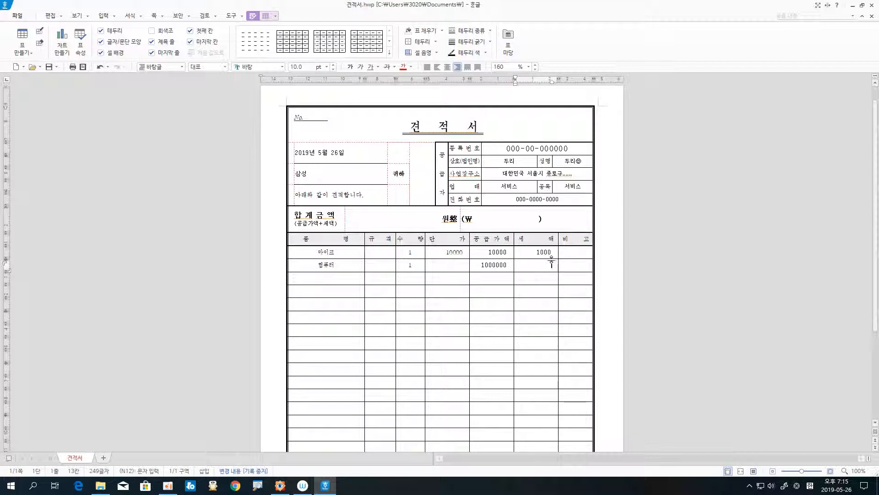
type("100000")
left_click(617, 244)
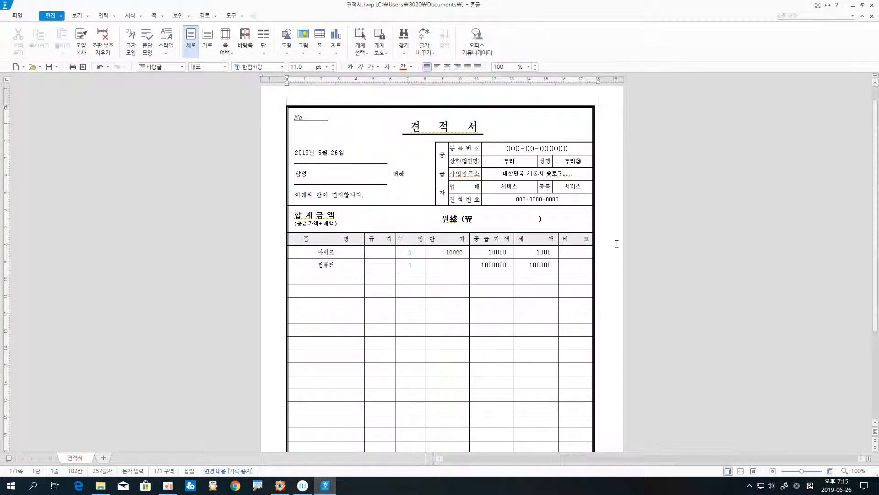
Check the automatically calculated sums in the 계 row at the end of the item table.
scroll(615, 244, "down", 5)
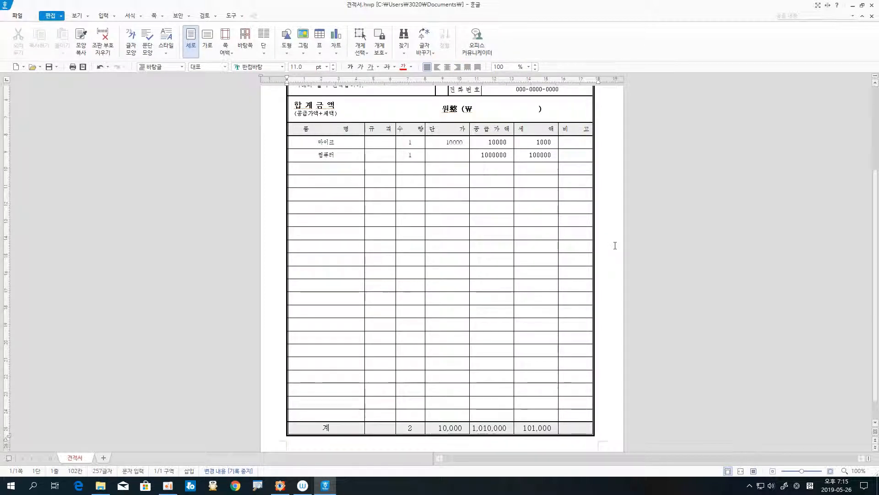
scroll(615, 244, "down", 1)
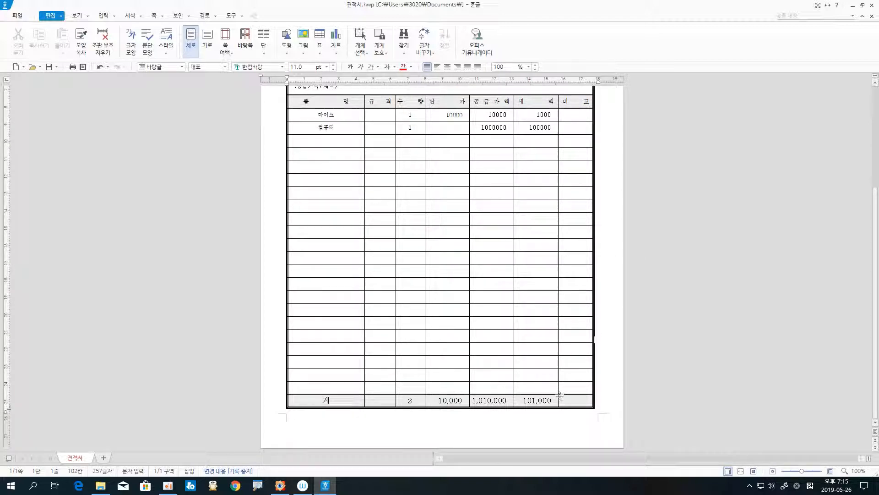
left_click(503, 399)
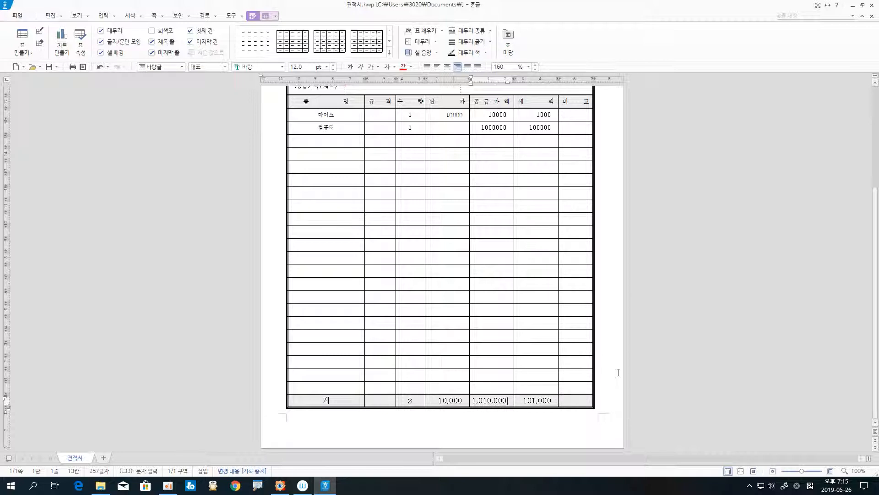
left_click(636, 338)
scroll(636, 339, "up", 3)
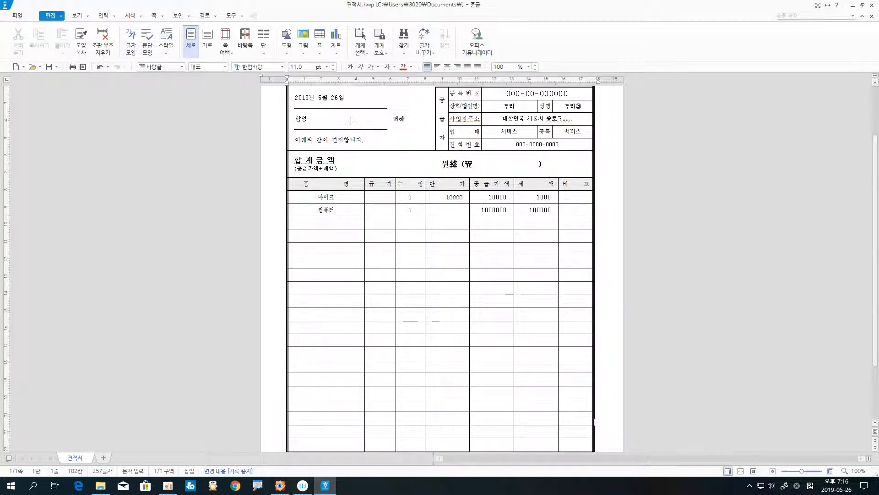
Save a copy of the filled-in quotation under the name 삼성 견적서 0526 in the Documents folder.
scroll(350, 120, "up", 2)
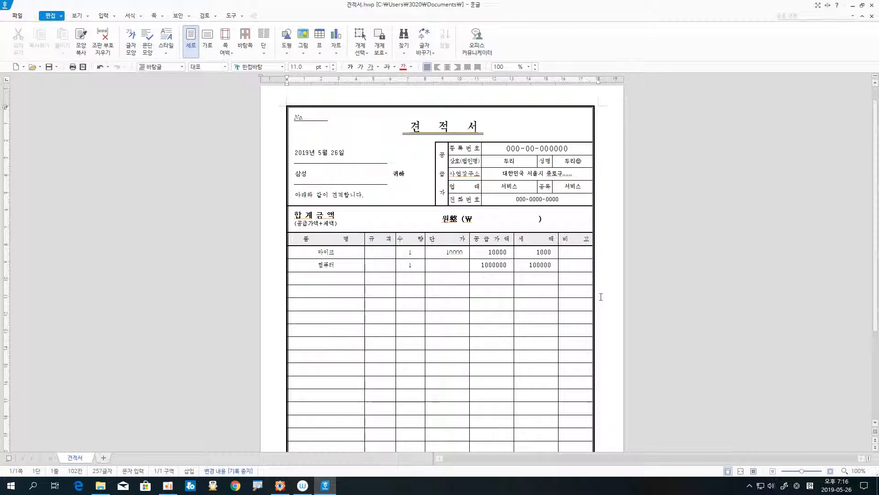
scroll(649, 226, "down", 4)
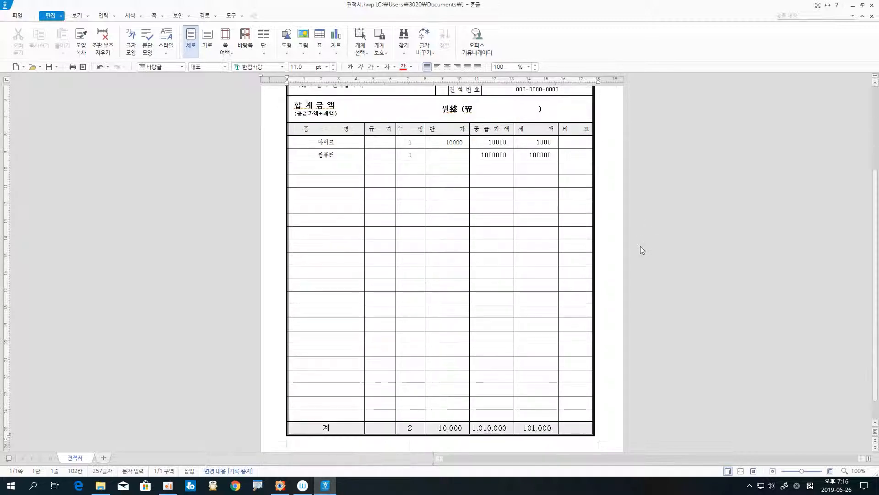
scroll(640, 246, "up", 2)
scroll(637, 247, "up", 1)
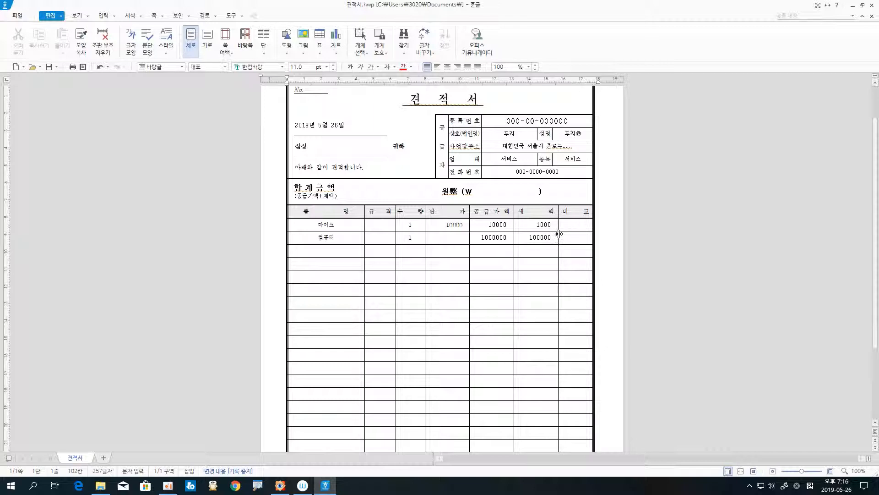
scroll(559, 234, "up", 1)
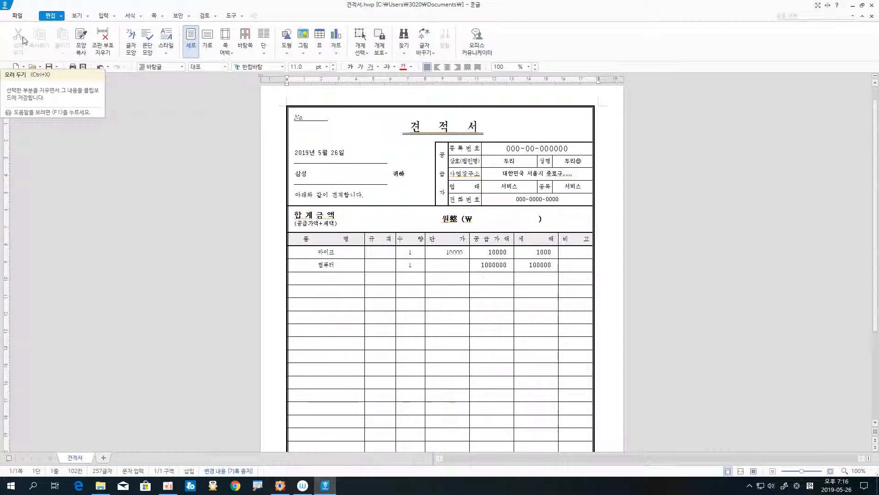
left_click(16, 16)
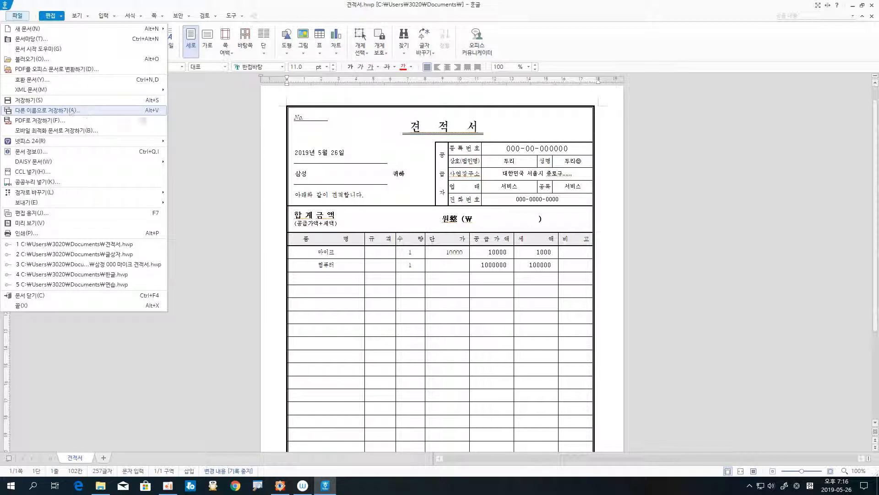
left_click(105, 111)
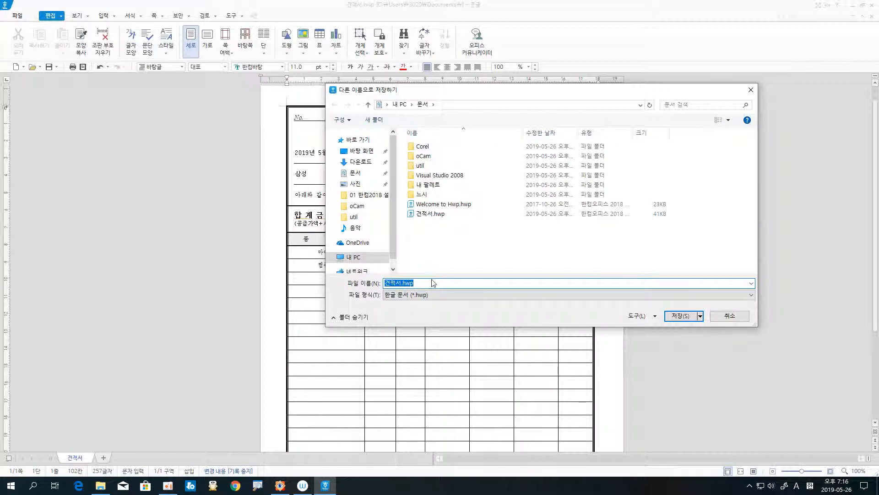
type("th")
key("BackSpace")
key("BackSpace")
type("katjd rus")
type("서")
type(" 0526")
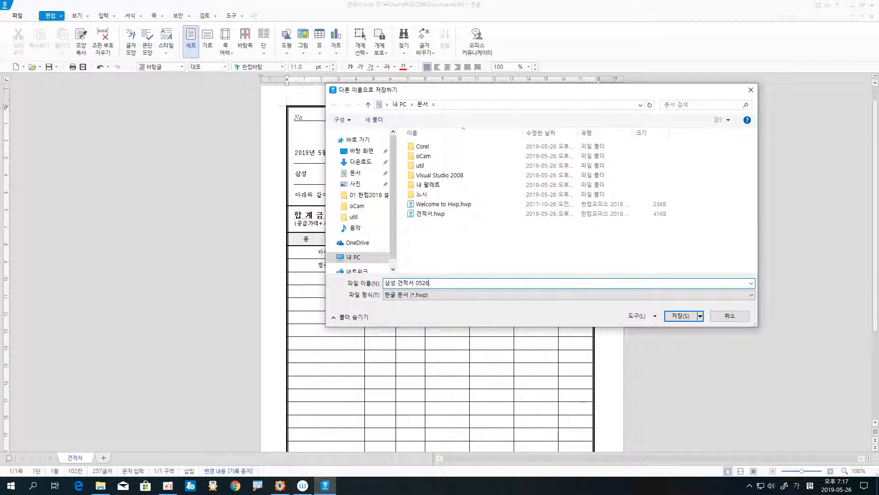
left_click(687, 319)
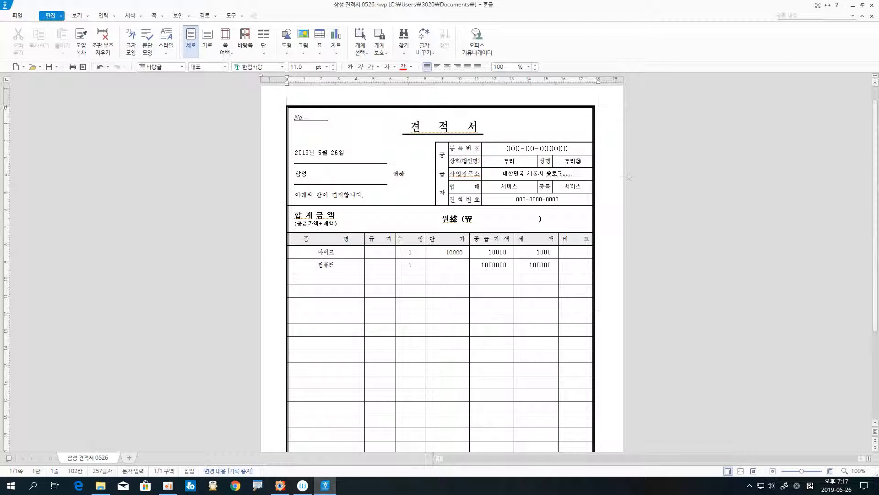
Open the original 견적서.hwp form from the Documents folder.
left_click(18, 17)
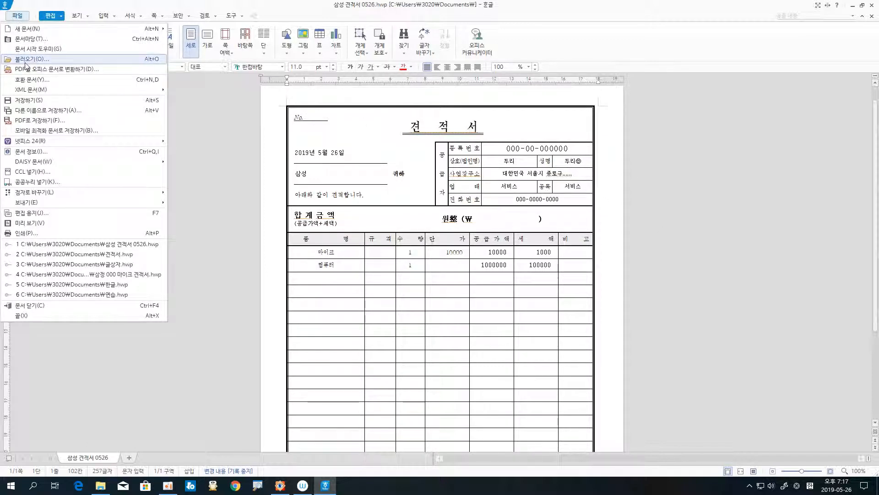
left_click(26, 66)
left_click(121, 142)
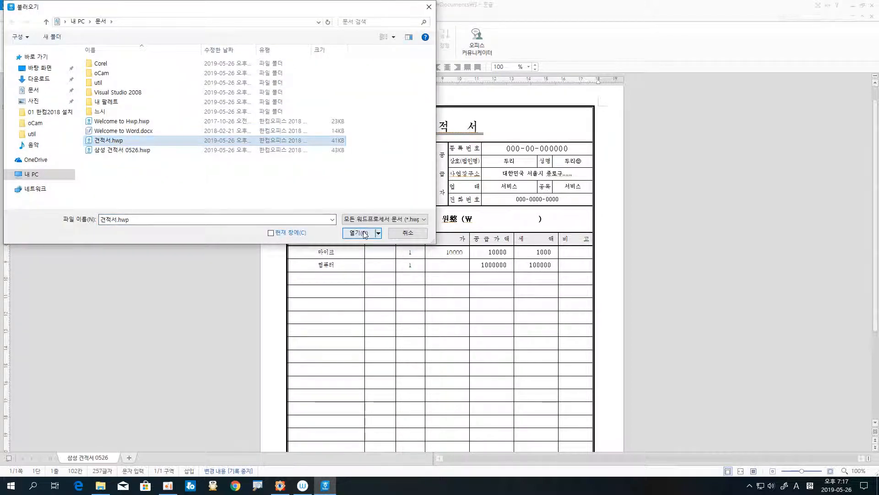
left_click(356, 233)
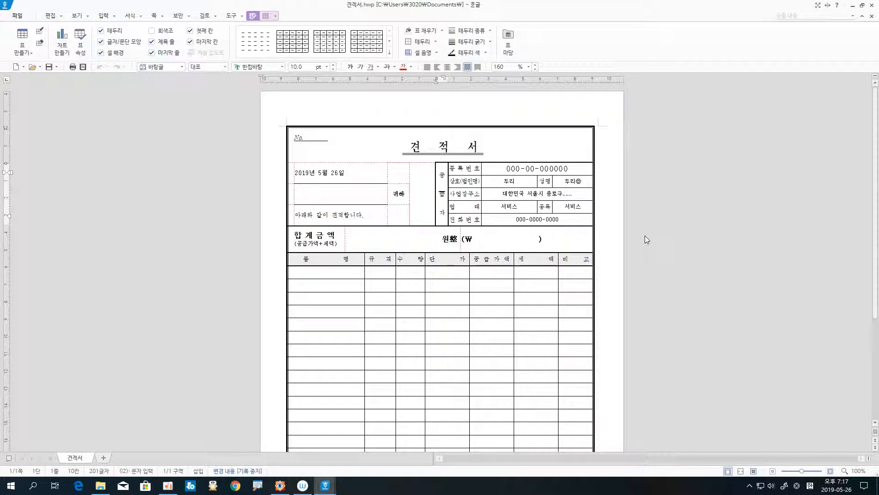
Replace 견적 with 청구 in the form's title so that it reads 청구서, keeping the wide letter spacing.
scroll(633, 237, "down", 1)
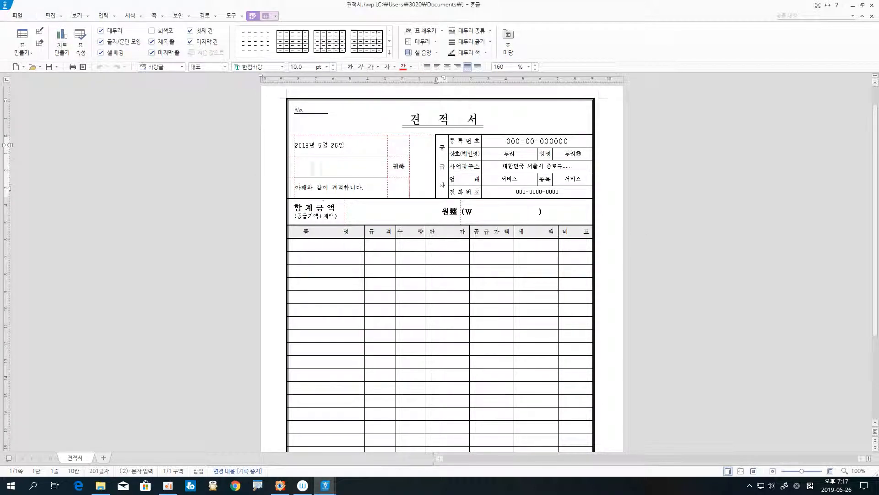
scroll(471, 274, "down", 5)
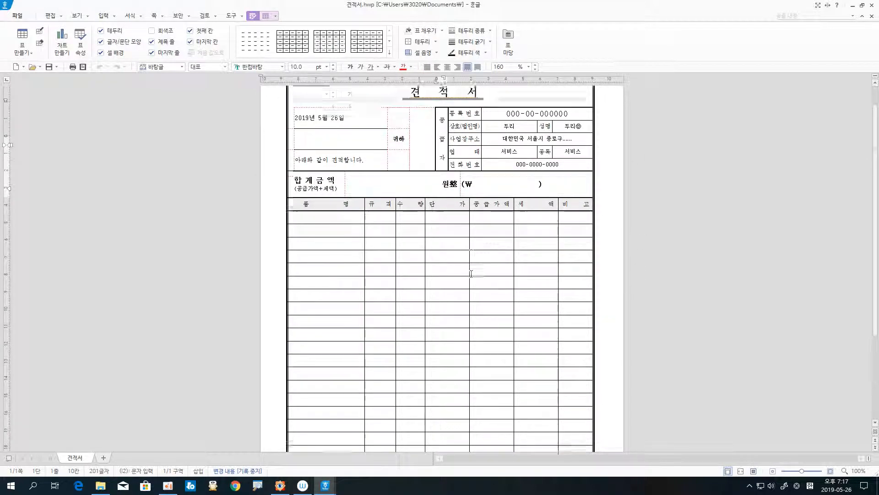
scroll(471, 274, "up", 5)
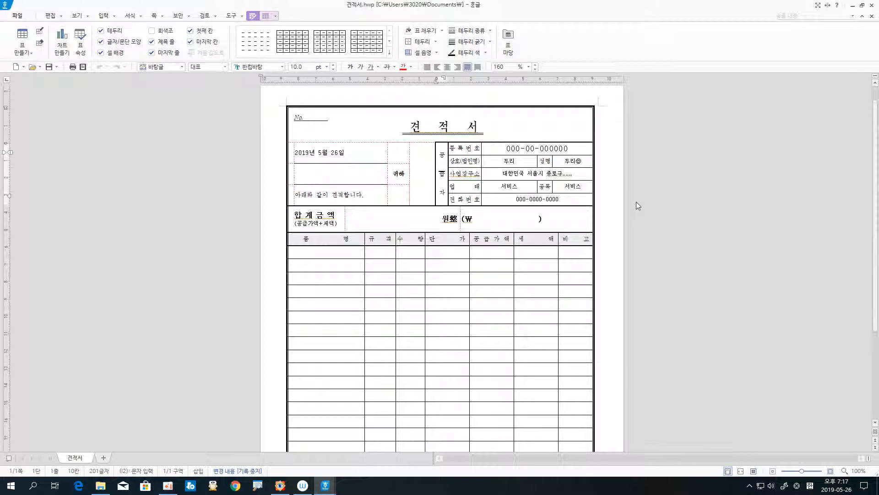
left_click(424, 127)
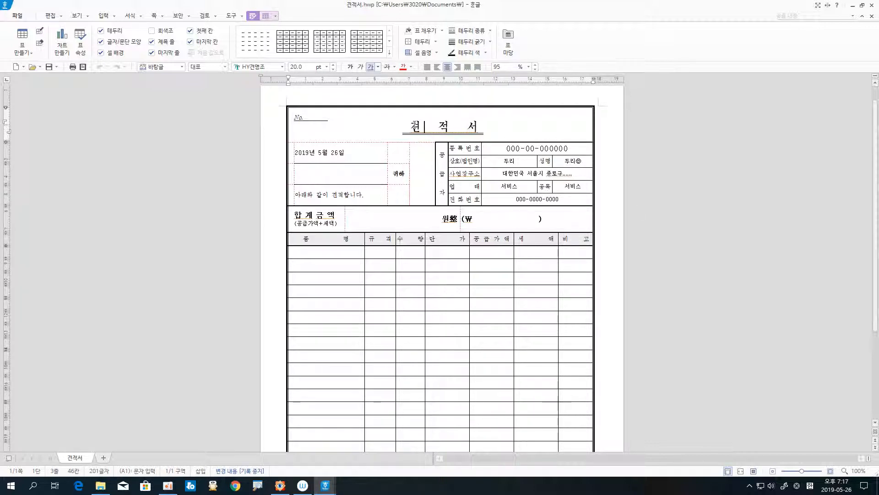
left_click_drag(412, 125, 446, 123)
left_click(412, 125)
left_click_drag(412, 125, 448, 125)
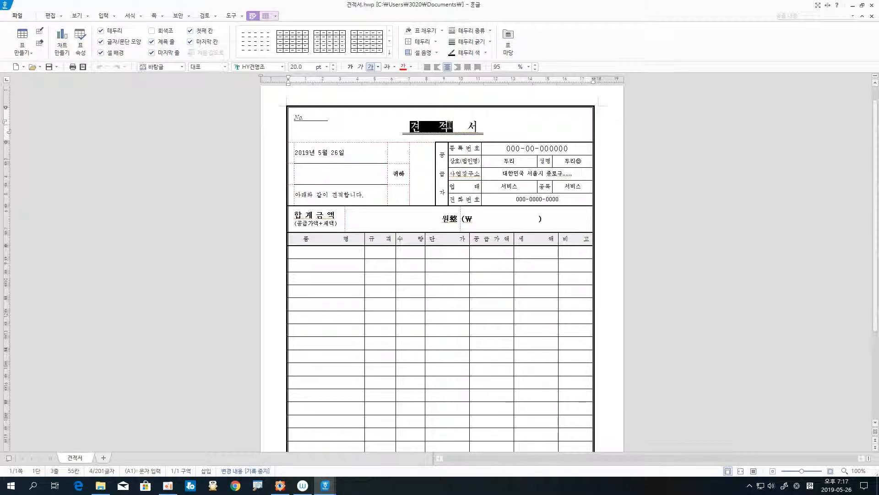
key("F12")
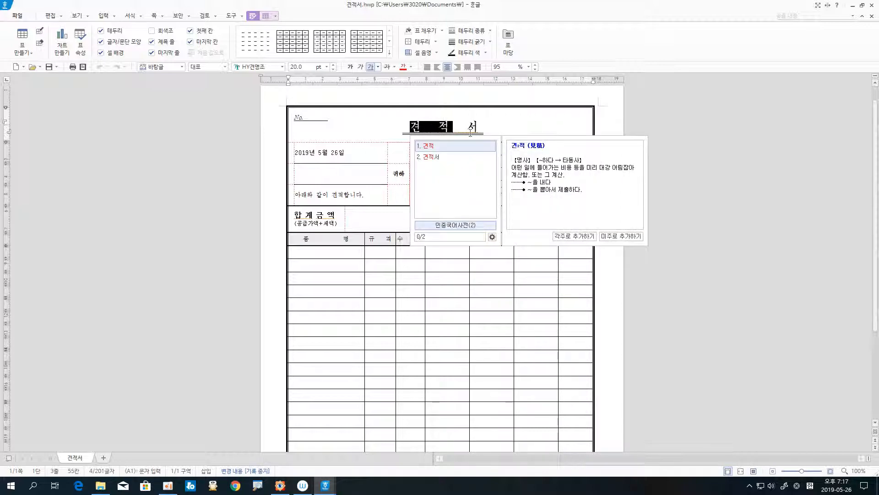
key("Escape")
type("청구")
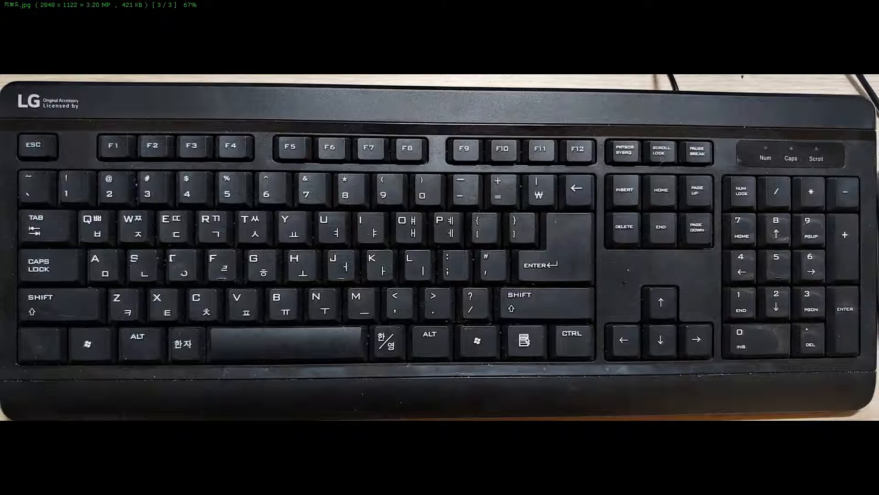
mouse_move(210, 367)
left_mouse_down()
mouse_move(380, 361)
mouse_move(374, 335)
mouse_move(347, 322)
mouse_move(235, 320)
mouse_move(205, 320)
mouse_move(206, 367)
left_mouse_up()
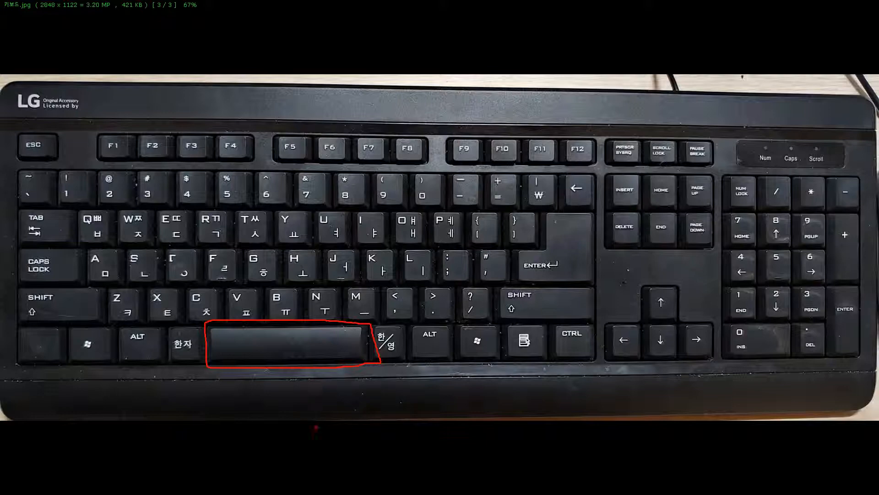
key("Escape")
key("alt+Tab")
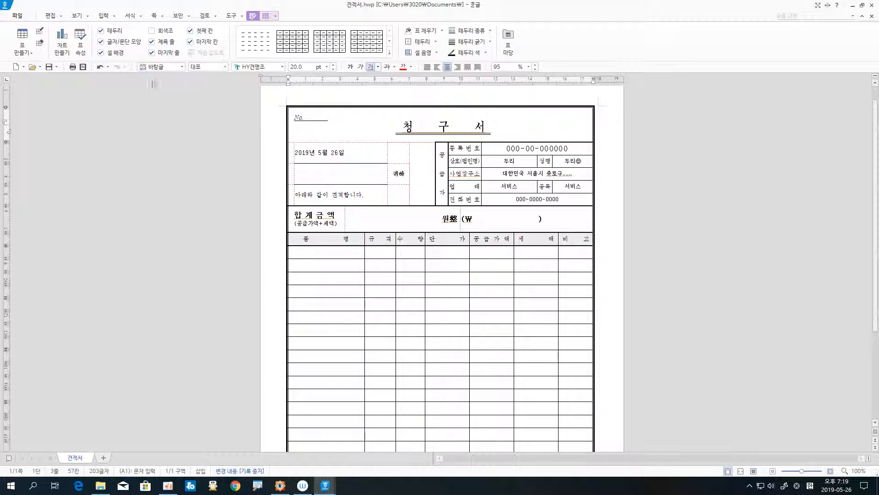
Save the retitled form as a separate document named 청구서 in the Documents folder.
left_click(21, 18)
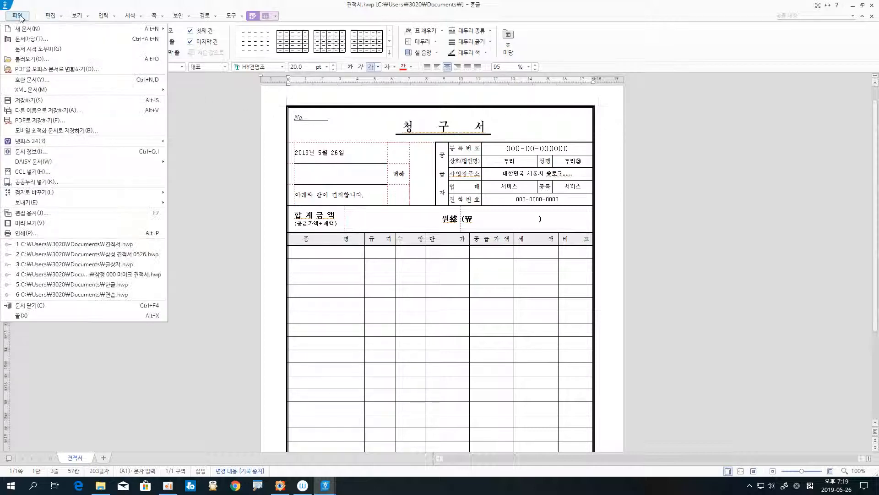
left_click(31, 111)
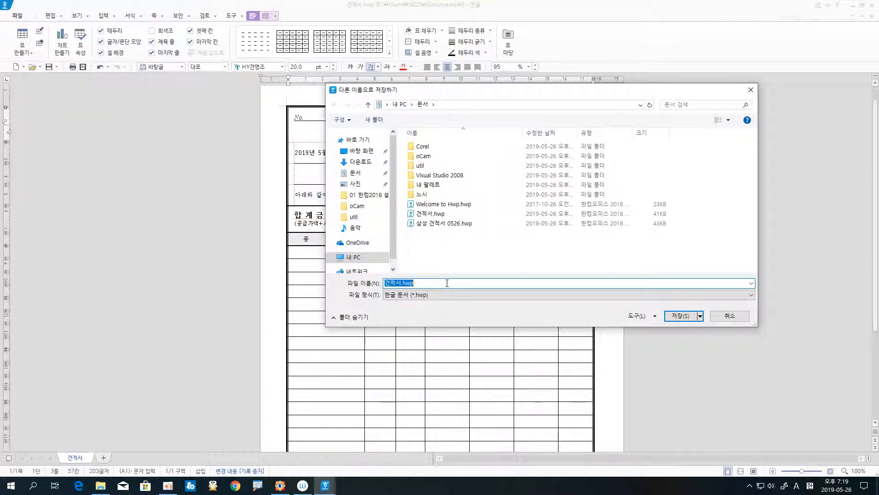
type("cjd")
key("BackSpace")
key("BackSpace")
key("BackSpace")
key("Hangul")
type("청구서")
left_click(683, 316)
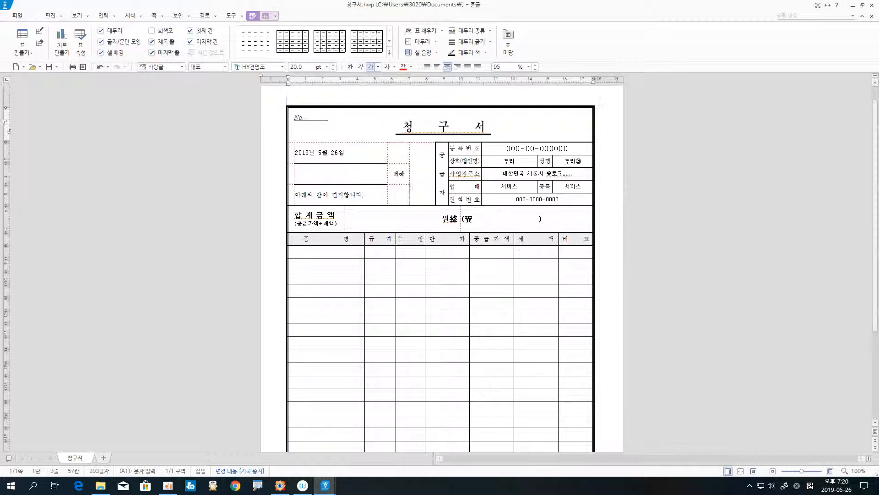
Enter 엘지 as the recipient and fill the first item row with 품명 컴퓨터, 공급가액 1000000 and 세액 100000.
left_click(366, 175)
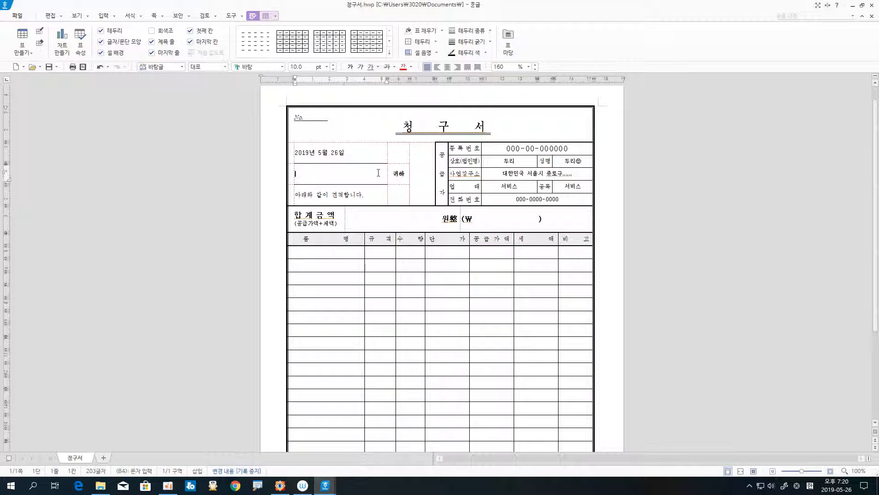
type("엘ㅈ")
left_click(327, 251)
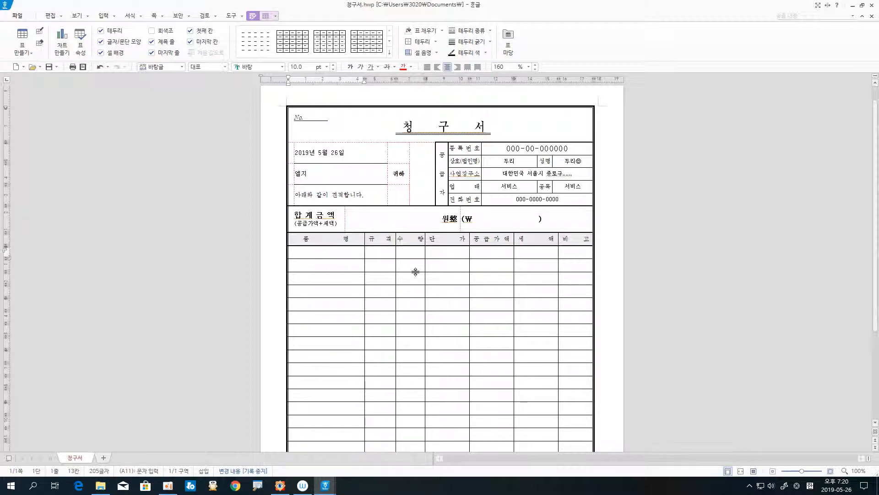
type("볼")
key("BackSpace")
type("컴퓨터")
left_click(485, 256)
type("1000000")
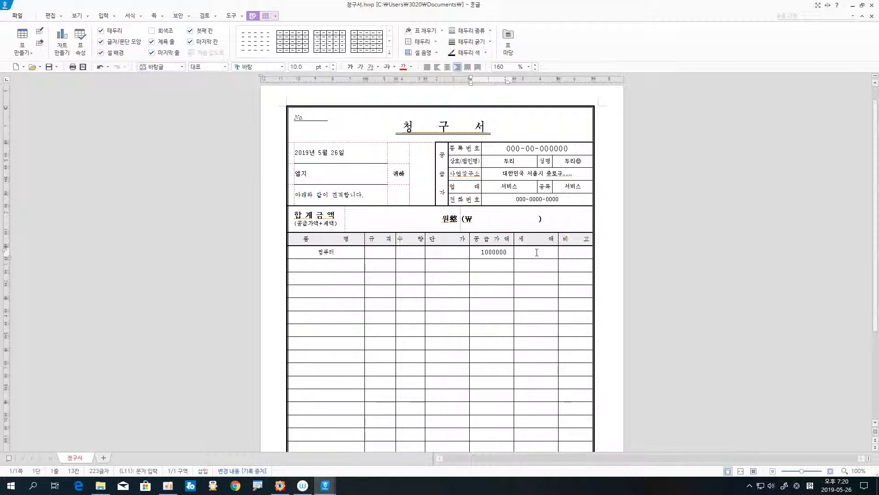
left_click(543, 254)
type("100000")
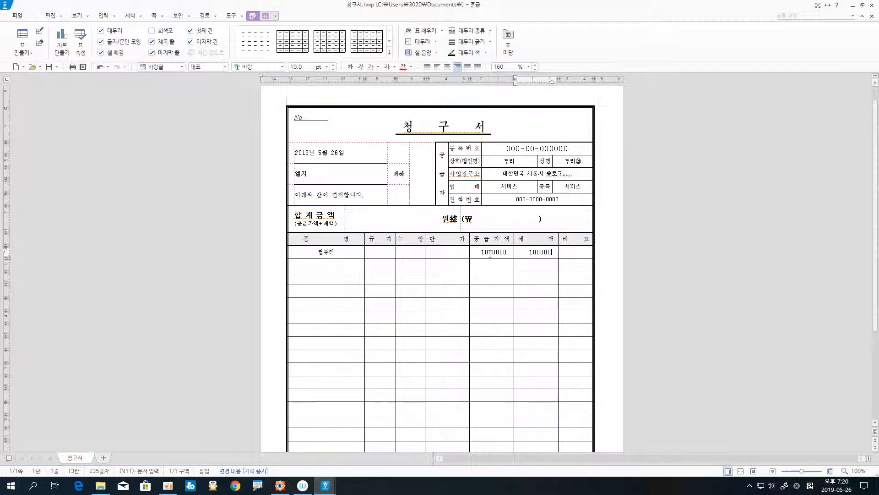
Fill the second item row with 품명 책상, 공급가액 50000 and 세액 5000.
left_click(339, 264)
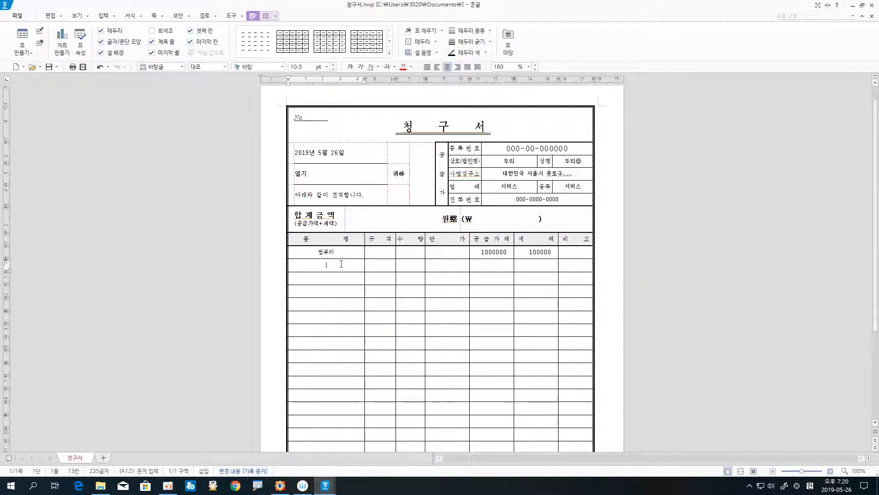
type("책상")
left_click(482, 267)
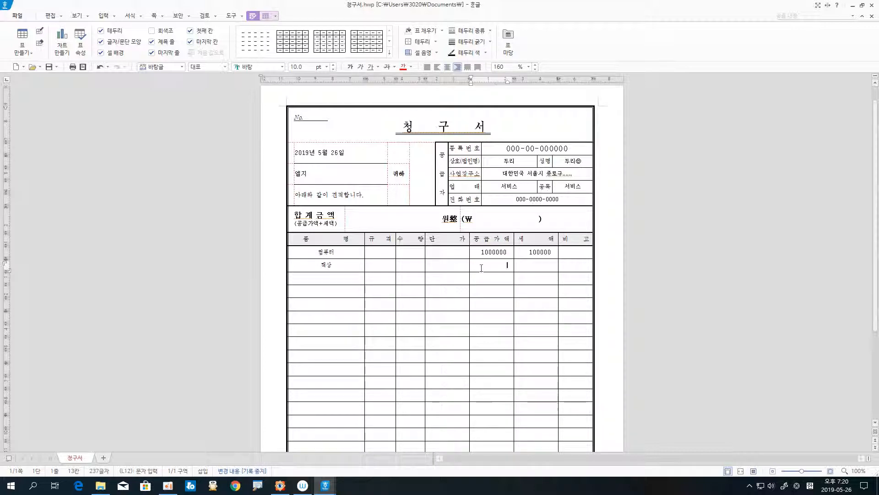
type("50000")
left_click(522, 266)
type("50")
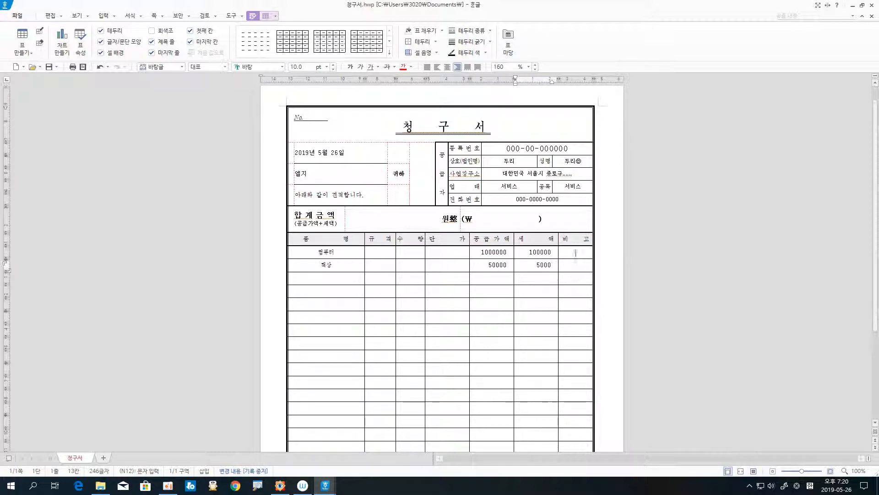
Add thousands separators to the 공급가액 and 세액 amounts in the 컴퓨터 and 책상 rows.
scroll(631, 219, "down", 4)
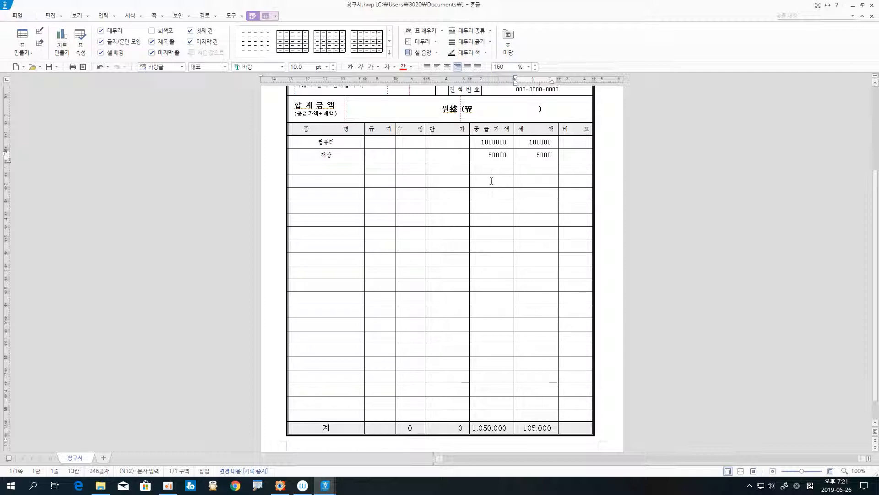
left_click(495, 142)
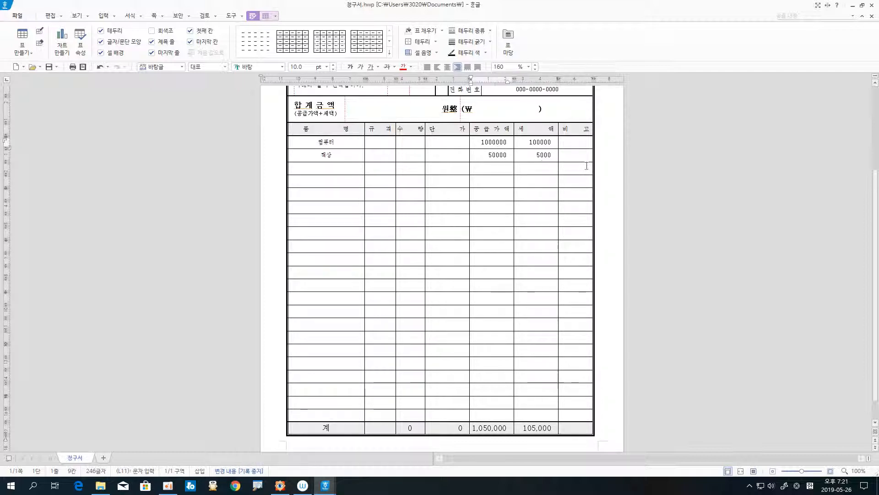
scroll(604, 186, "up", 1)
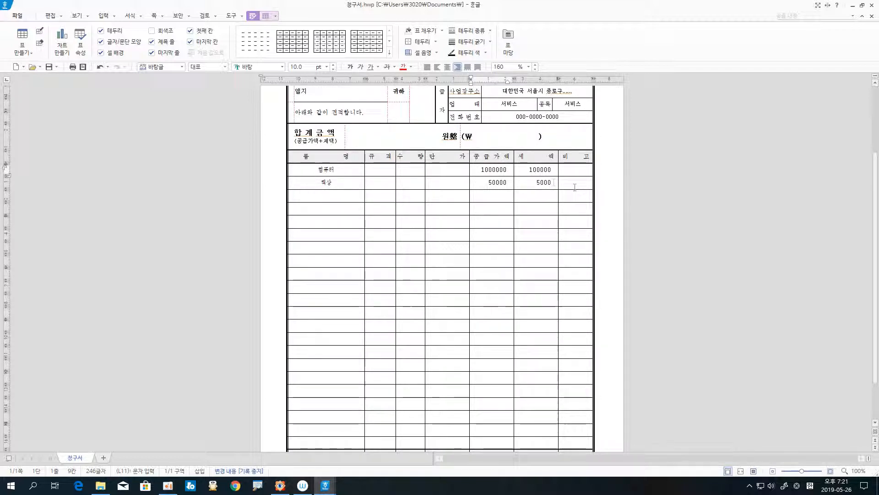
left_click_drag(486, 169, 520, 183)
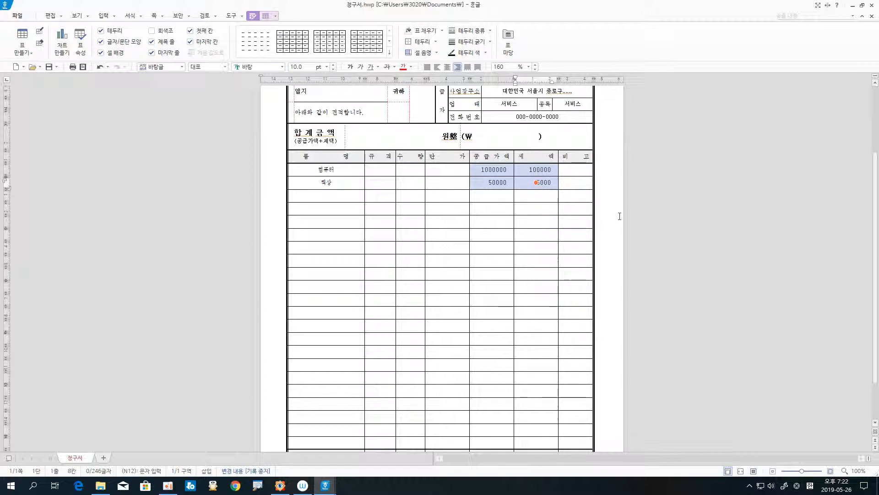
left_click(276, 17)
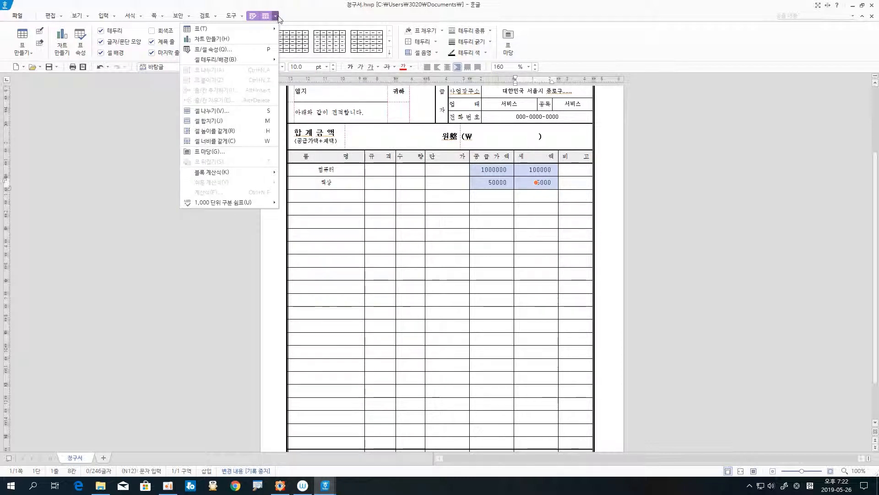
mouse_move(236, 202)
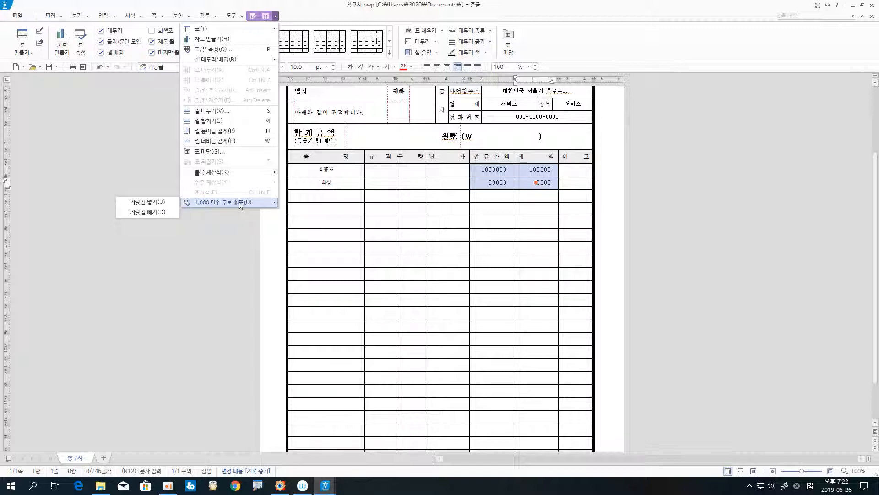
left_click(164, 202)
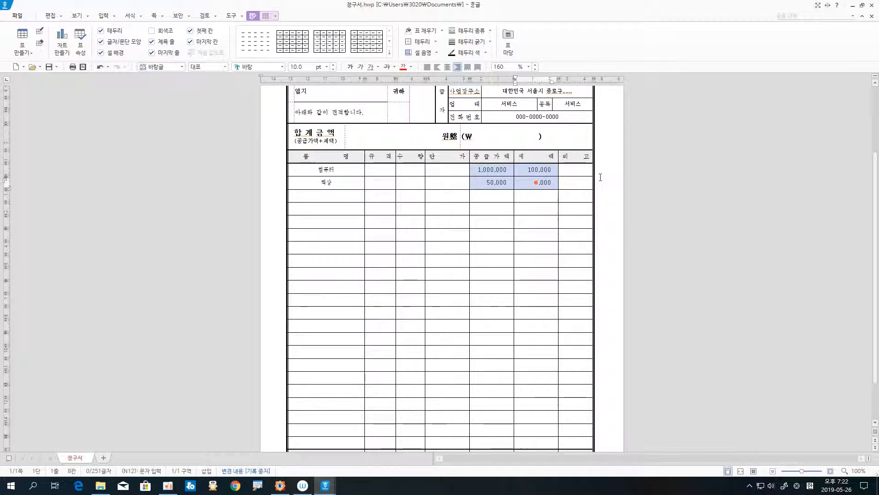
key("Escape")
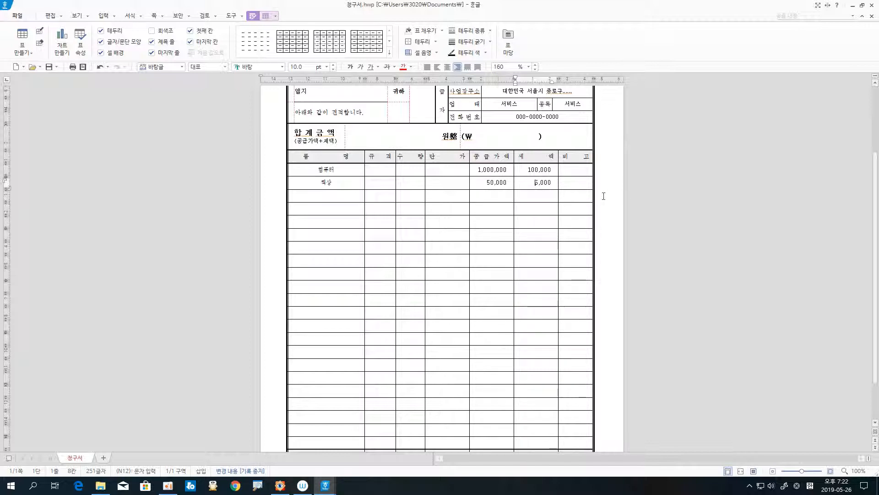
Save the filled form as a separate document named 엘지 0526 청구서.hwp in the Documents folder.
scroll(604, 196, "up", 2)
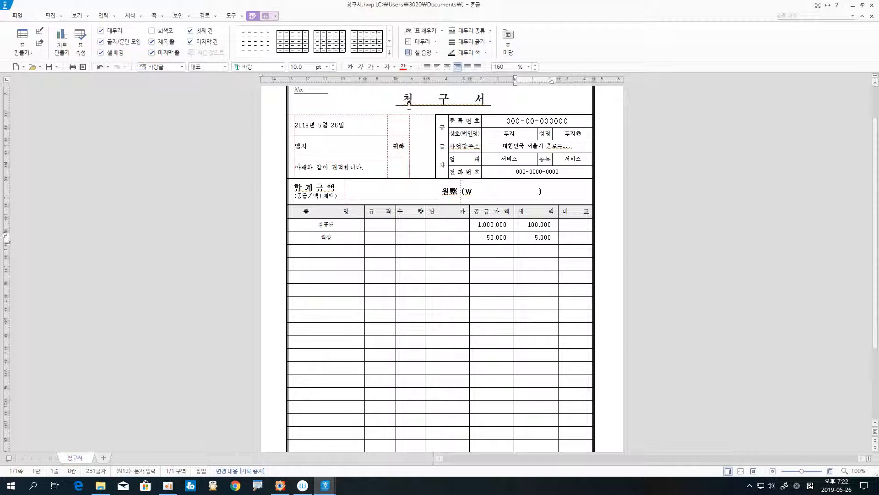
left_click(17, 15)
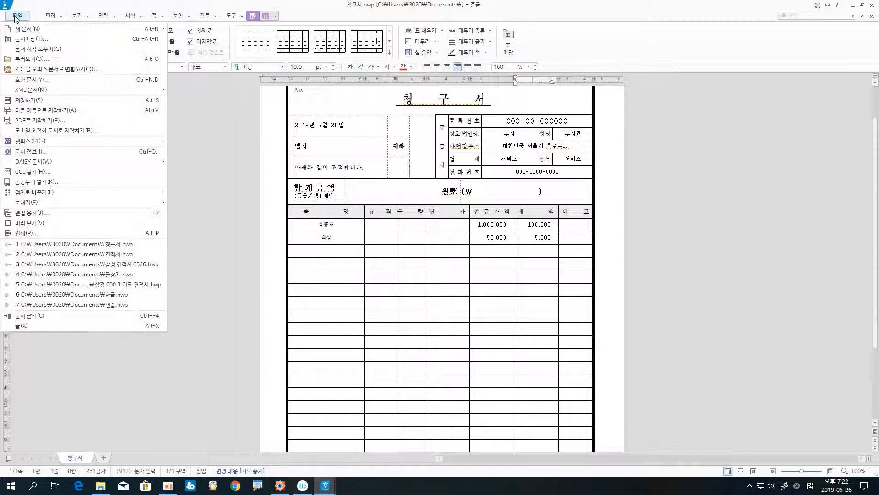
left_click(29, 113)
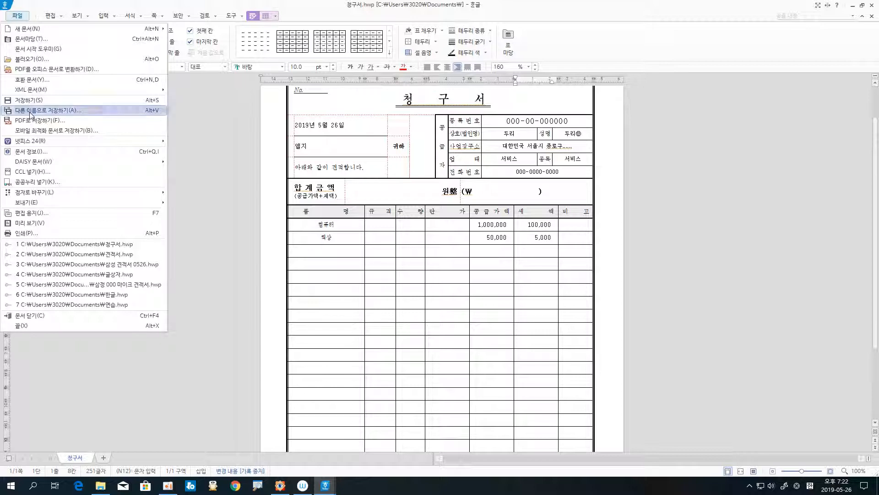
left_click_drag(436, 95, 554, 131)
left_click(550, 322)
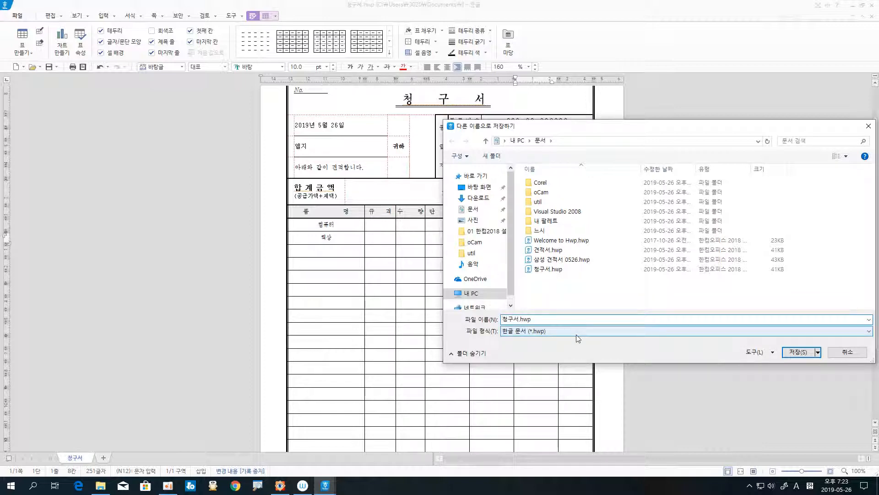
type("dp")
key("BackSpace")
key("BackSpace")
type("ㅇㅔㄹ지")
key("Delete")
type("0526")
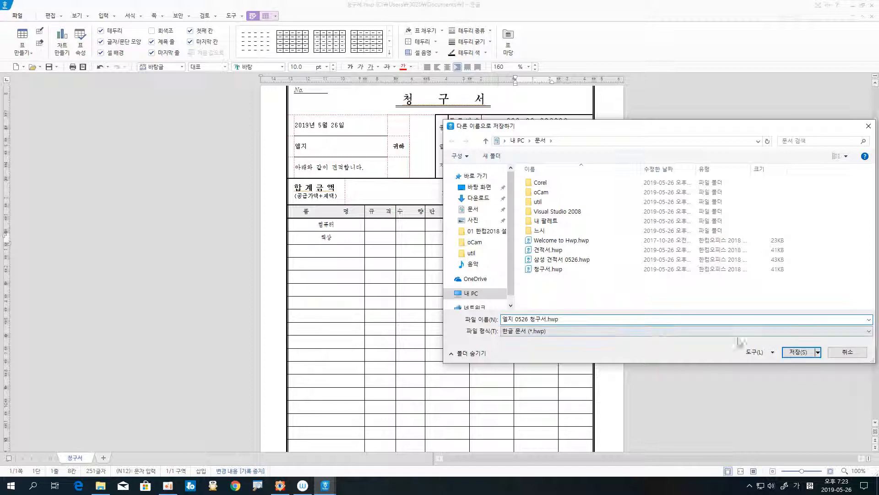
left_click(800, 352)
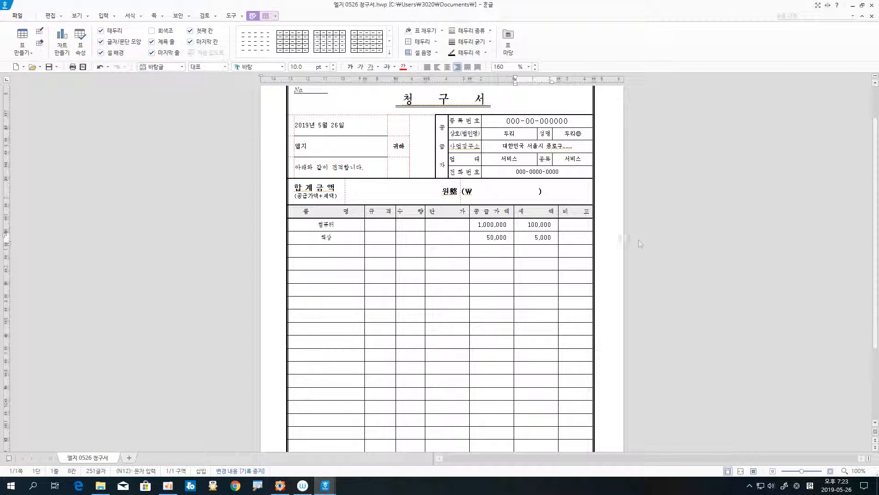
Open the blank quotation form 견적서.hwp from the Documents folder.
left_click(18, 16)
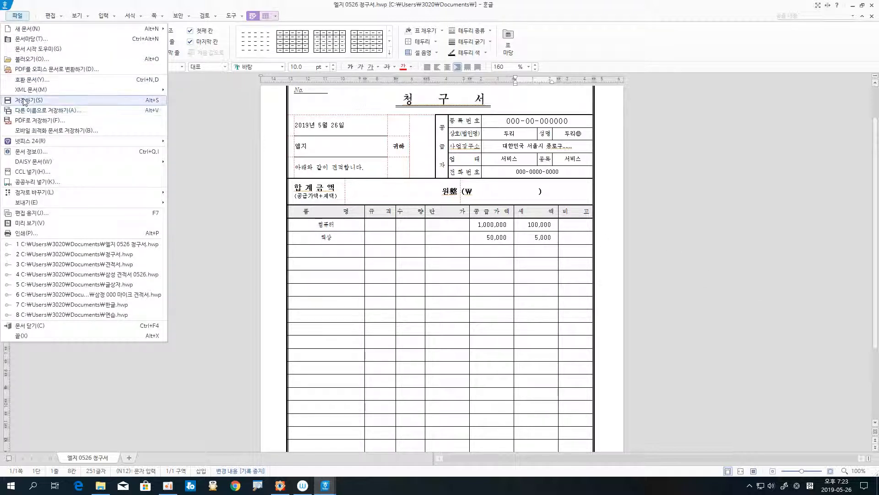
left_click(28, 59)
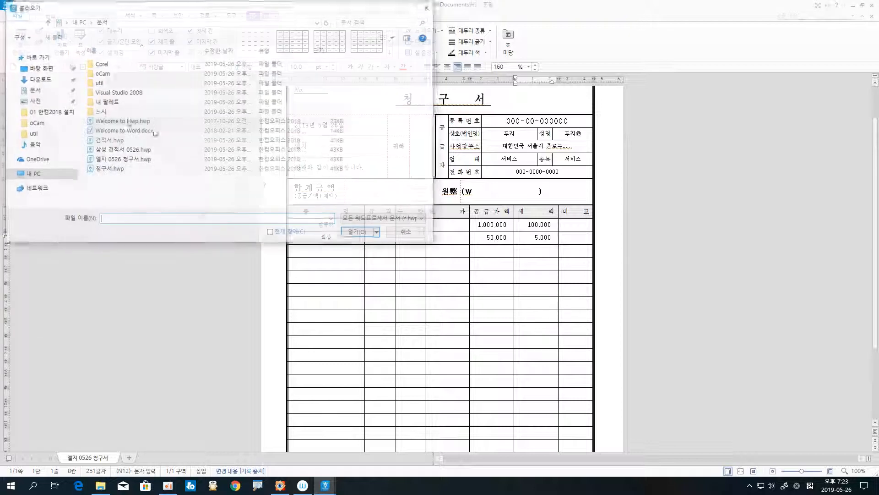
left_click(151, 140)
left_click(362, 233)
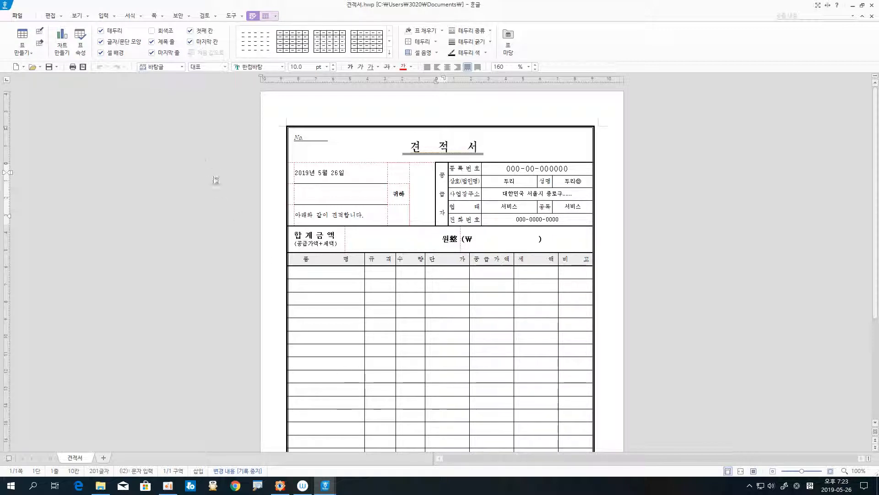
Open the blank billing form 청구서.hwp from the Documents folder.
left_click(17, 16)
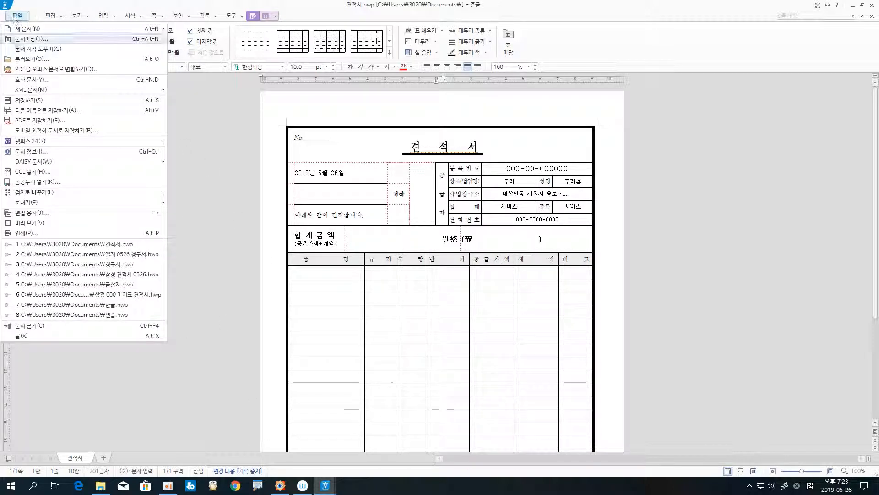
left_click(30, 59)
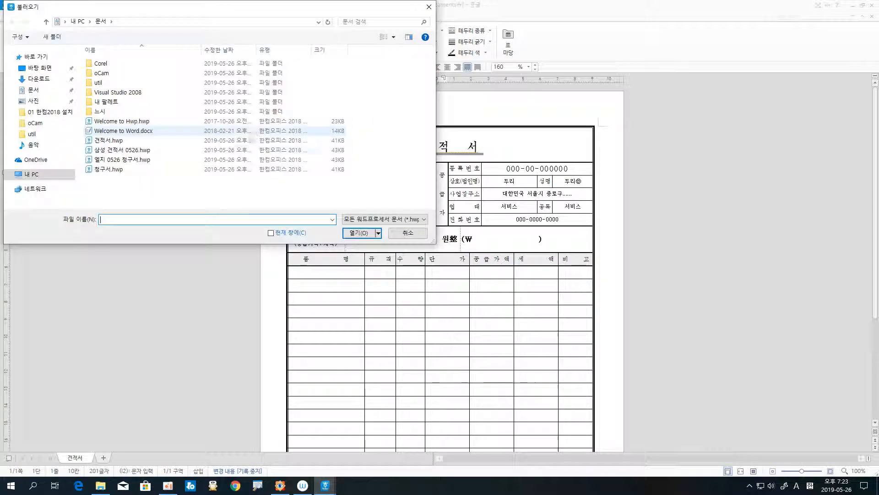
left_click(169, 169)
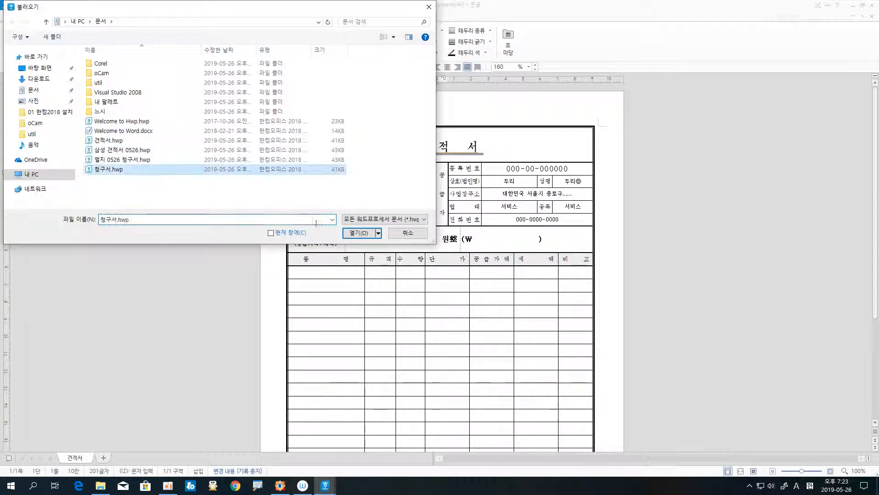
key("Return")
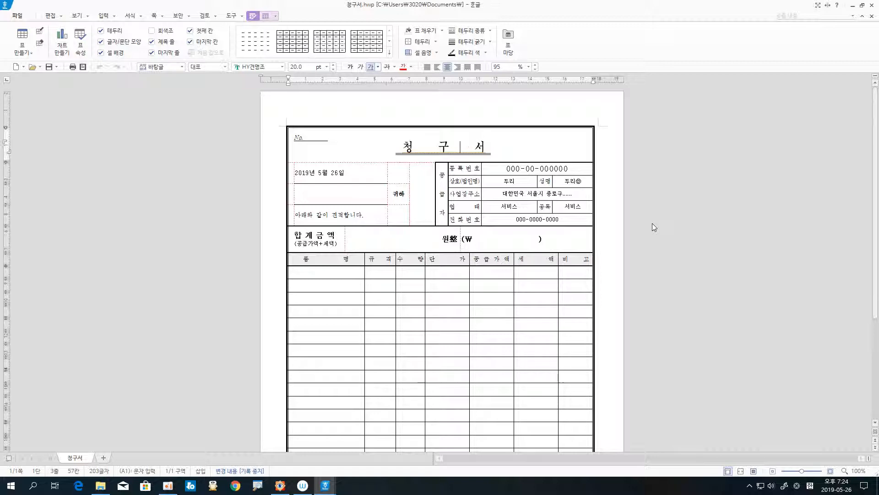
Look over the blank 청구서 form, from its title and supplier block through the item table's column headings and rows.
scroll(652, 223, "down", 1)
scroll(652, 224, "down", 1)
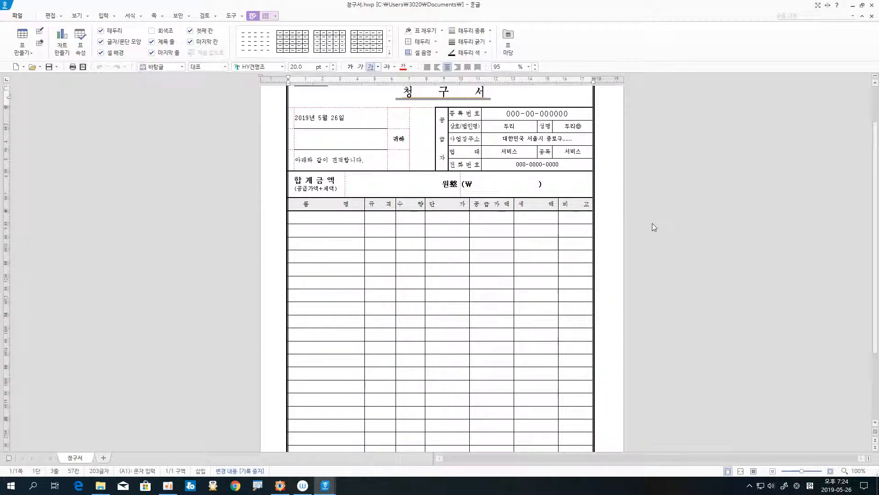
scroll(652, 223, "down", 2)
scroll(652, 223, "up", 3)
scroll(652, 224, "up", 1)
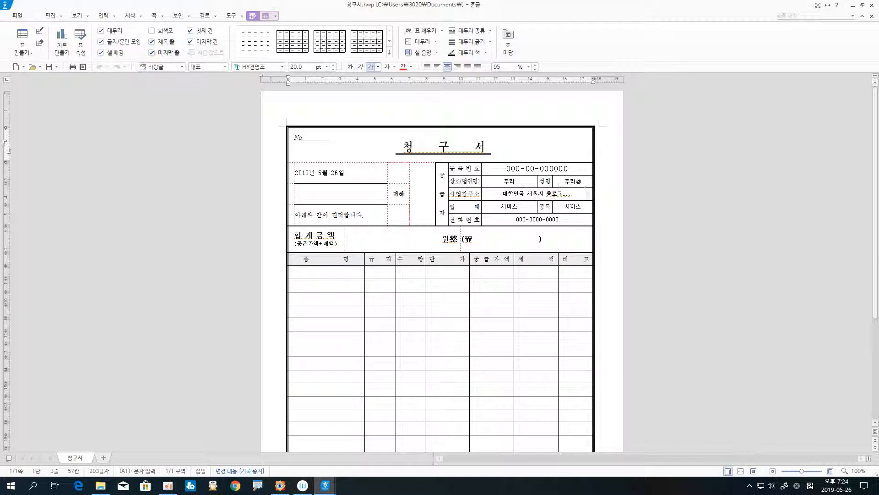
left_click(324, 235)
left_click(333, 256)
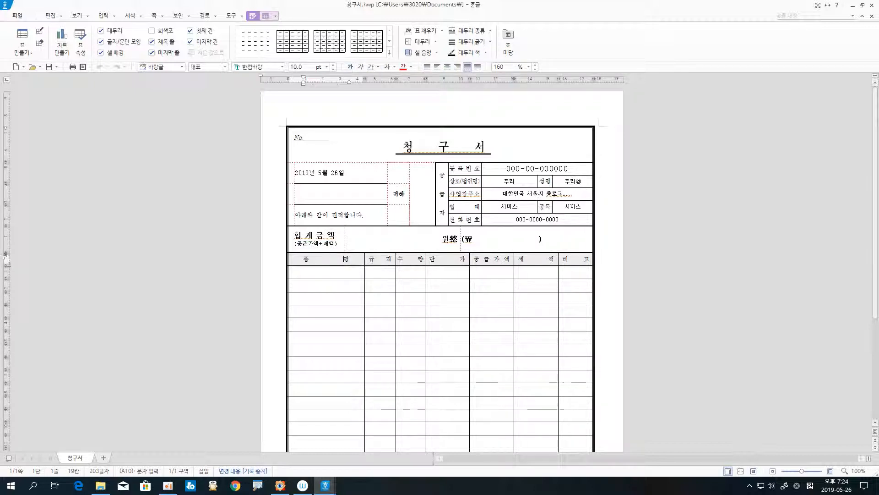
left_click(532, 258)
scroll(613, 258, "down", 5)
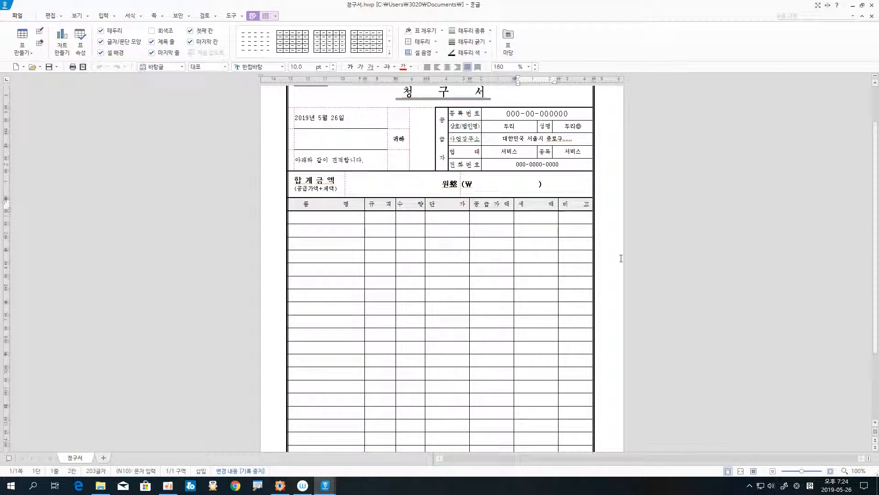
scroll(621, 258, "up", 5)
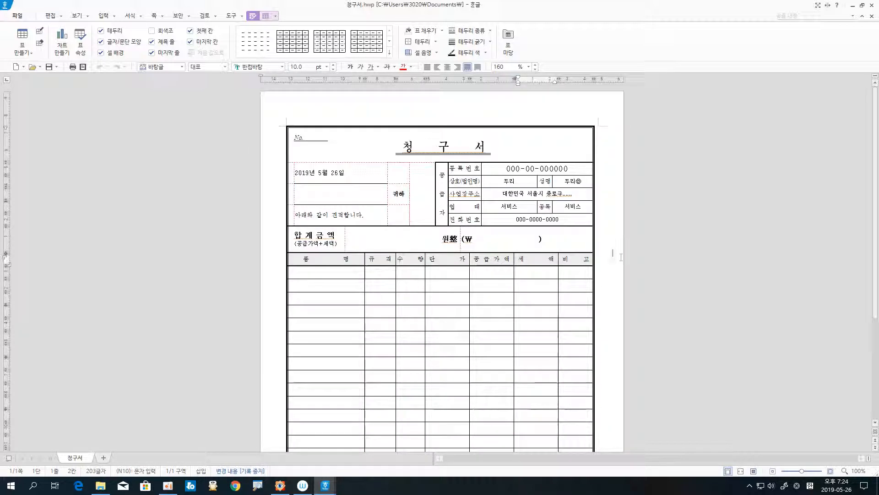